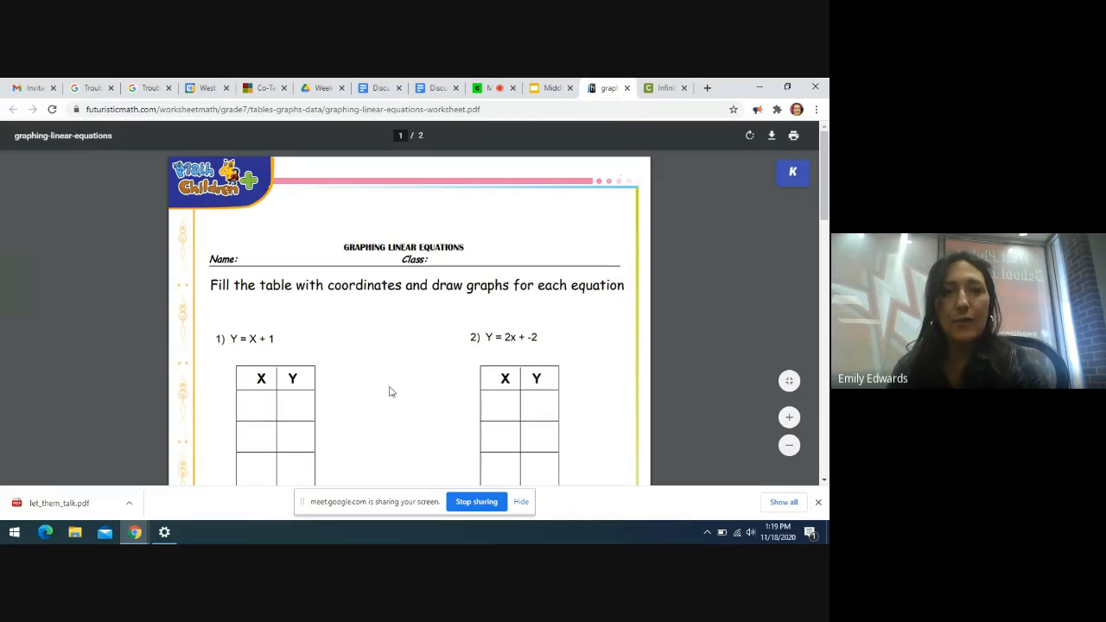
# Open the graphing-linear-equations worksheet in Kami as a new copy.
pyautogui.scroll(-5, 393, 361)
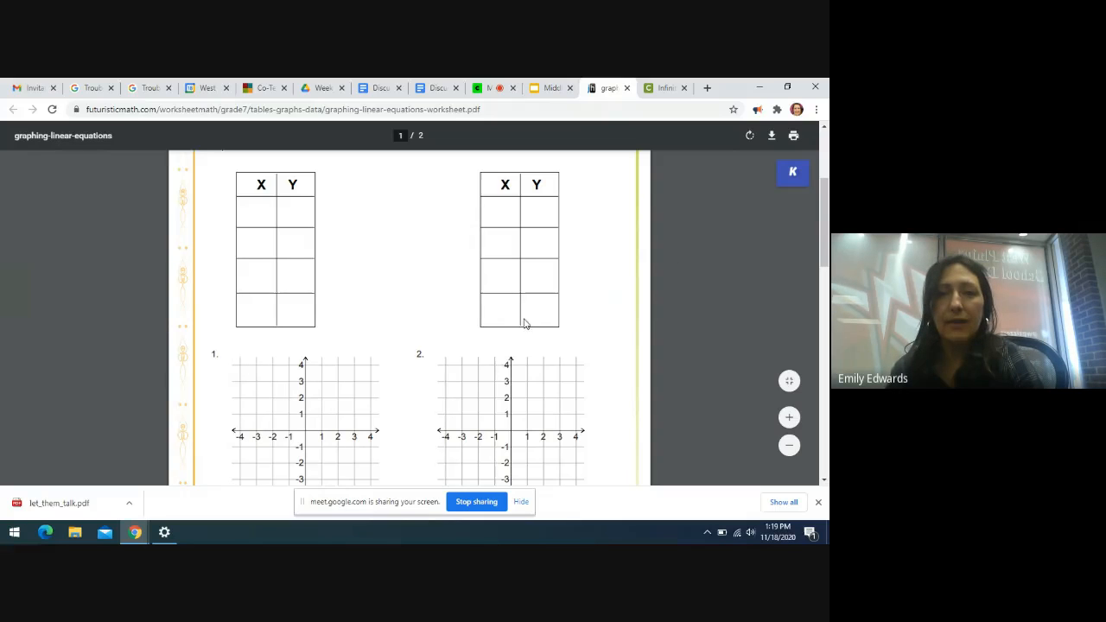
pyautogui.click(797, 177)
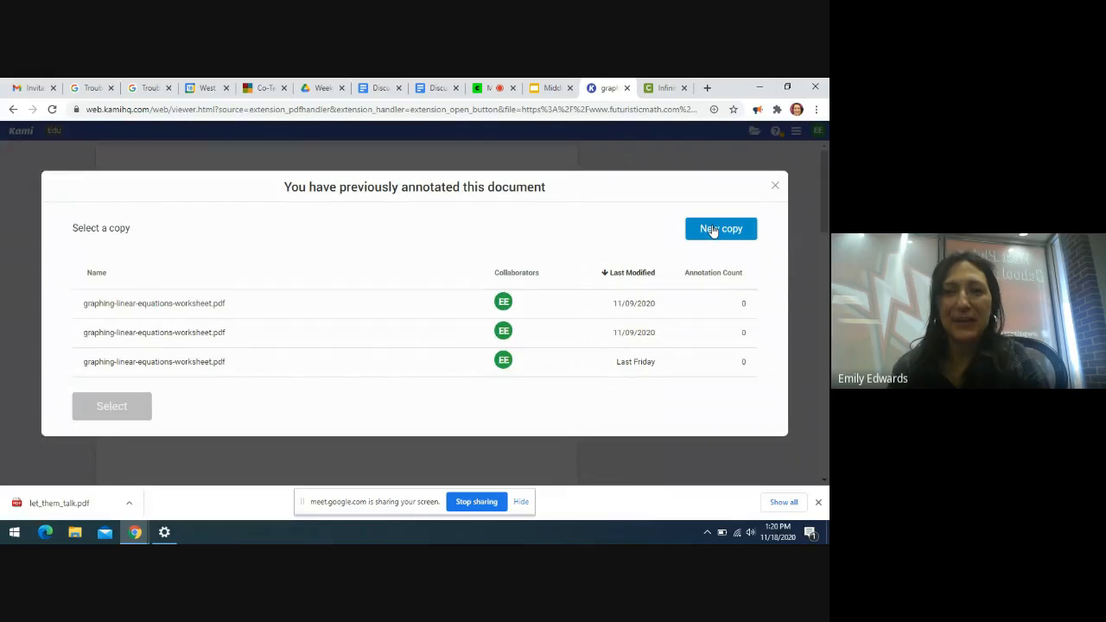
pyautogui.click(711, 230)
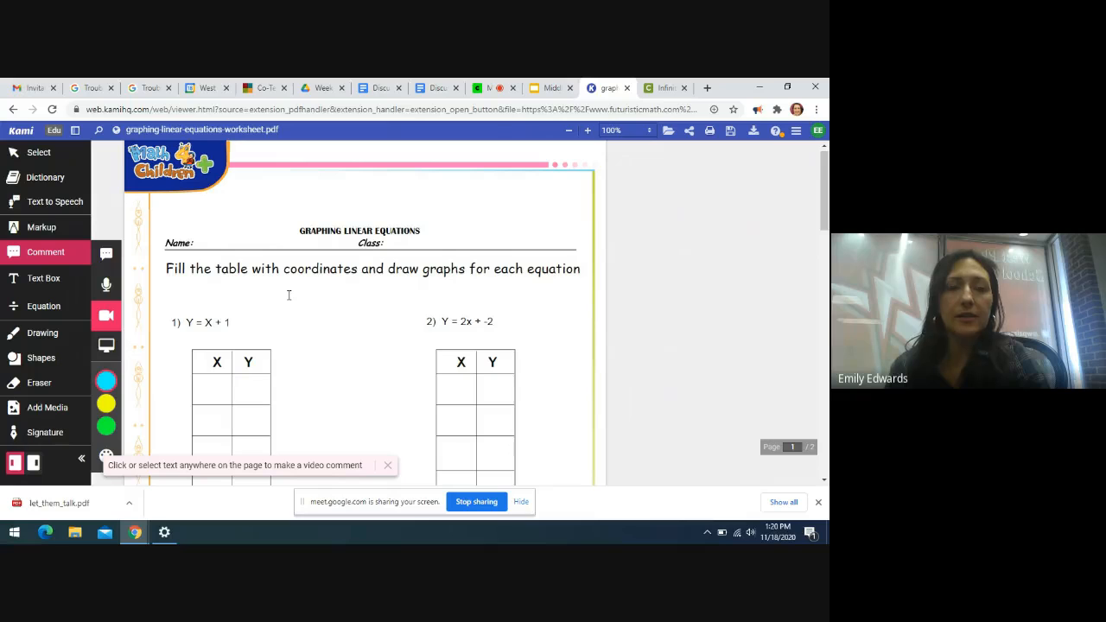
# Add text boxes reading 0 under X and 1 under Y in the first row of the Y = X + 1 table.
pyautogui.scroll(-1, 288, 294)
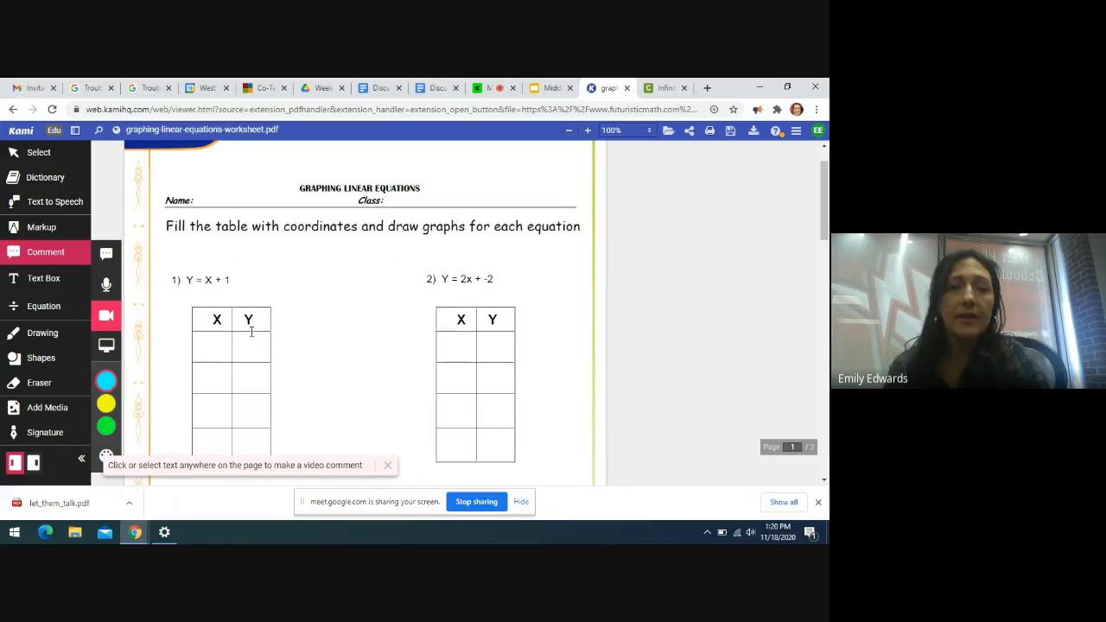
pyautogui.scroll(-5, 323, 338)
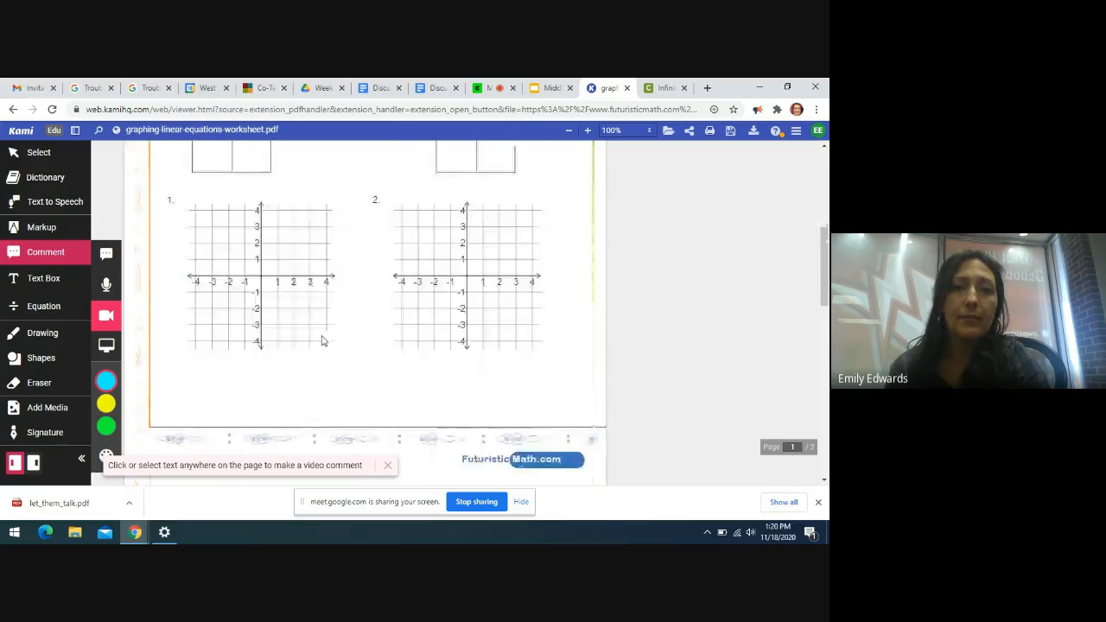
pyautogui.scroll(5, 323, 337)
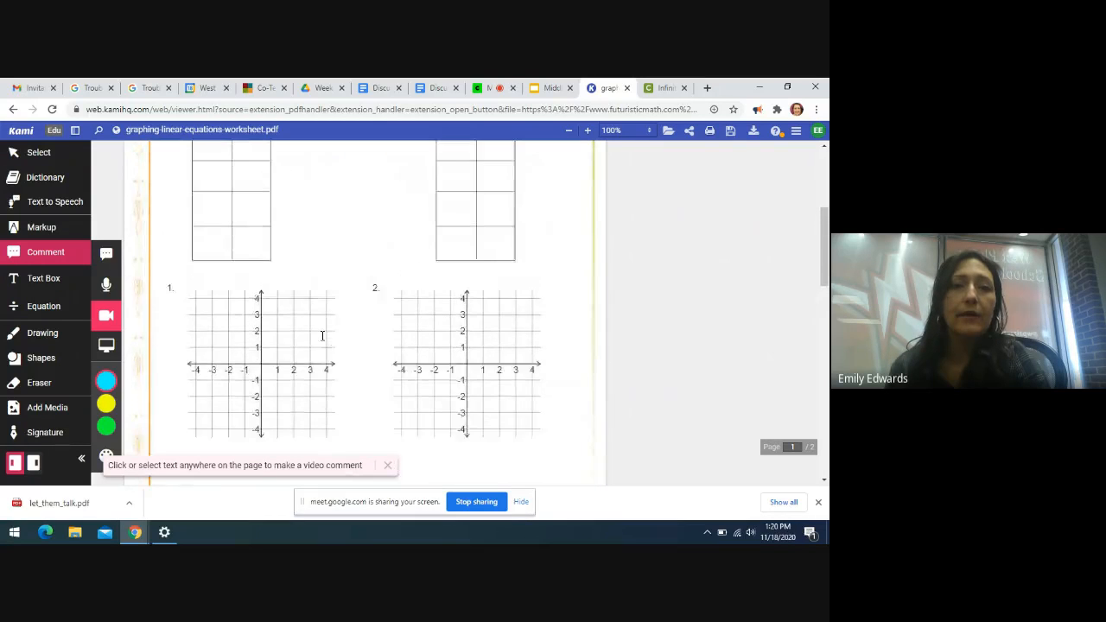
pyautogui.scroll(-1, 322, 341)
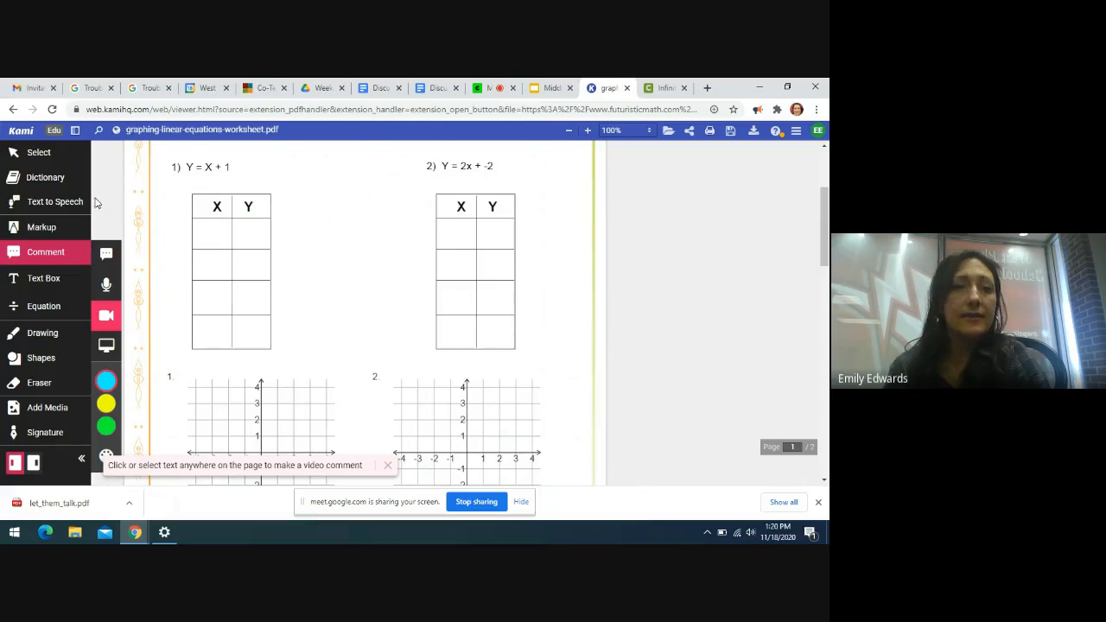
pyautogui.click(49, 277)
pyautogui.click(209, 229)
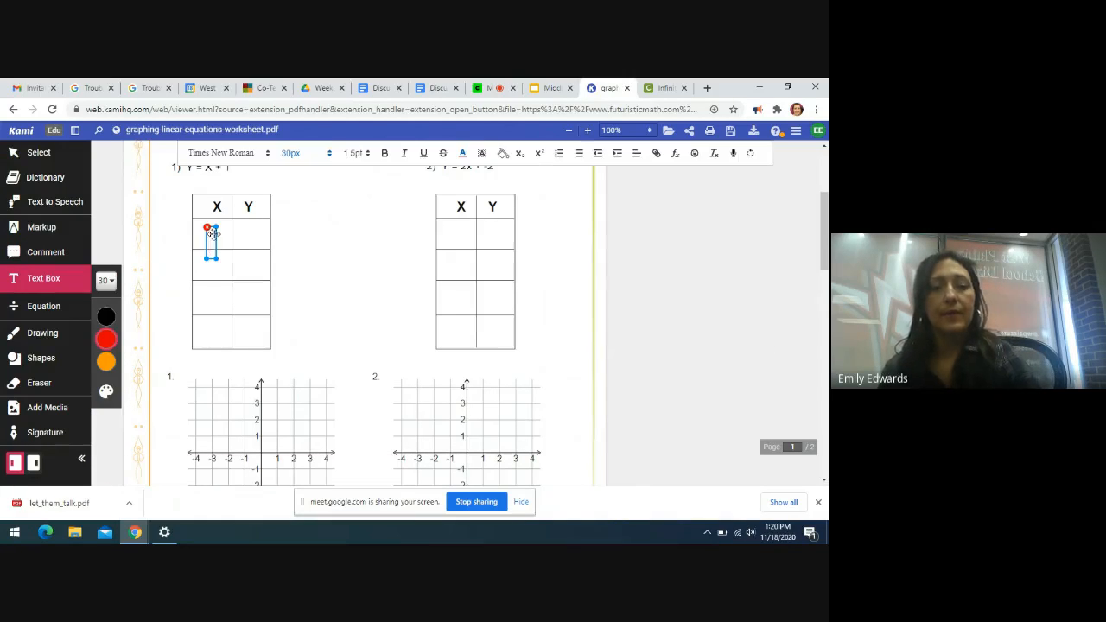
pyautogui.write('0')
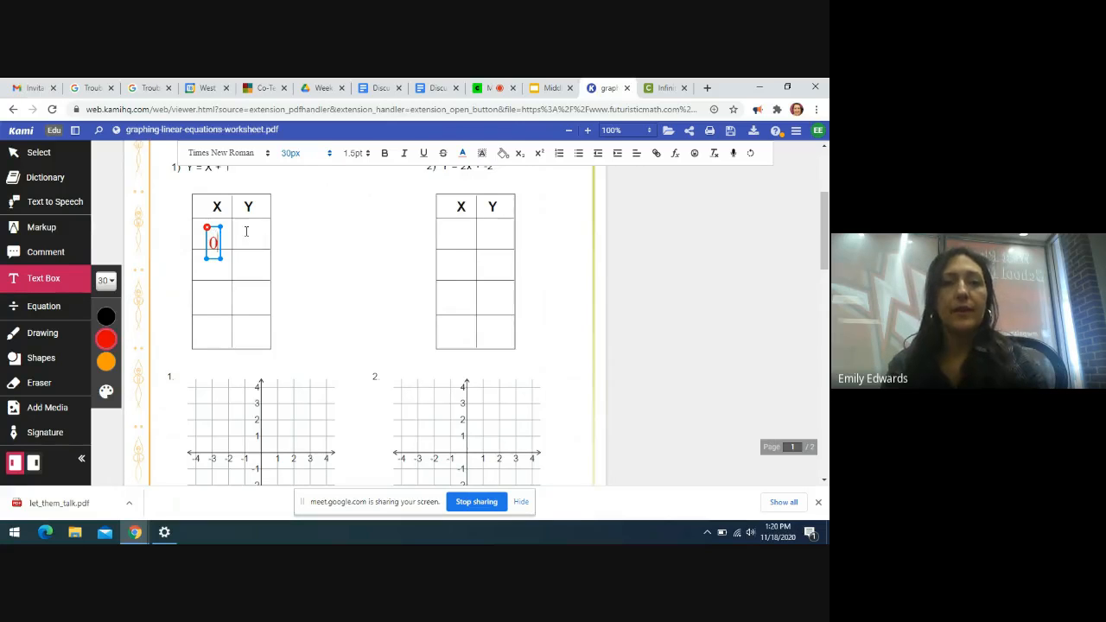
pyautogui.click(247, 230)
pyautogui.click(246, 229)
pyautogui.write('1')
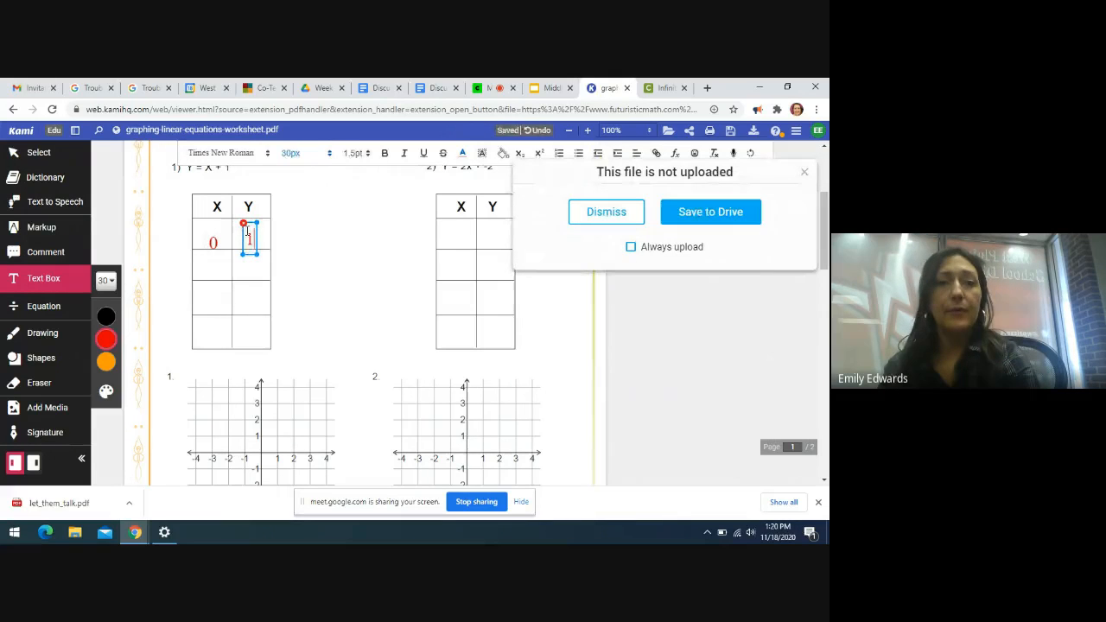
# Move the 0 and 1 up so they sit inside their first-row cells, and save the worksheet to Drive.
pyautogui.click(214, 234)
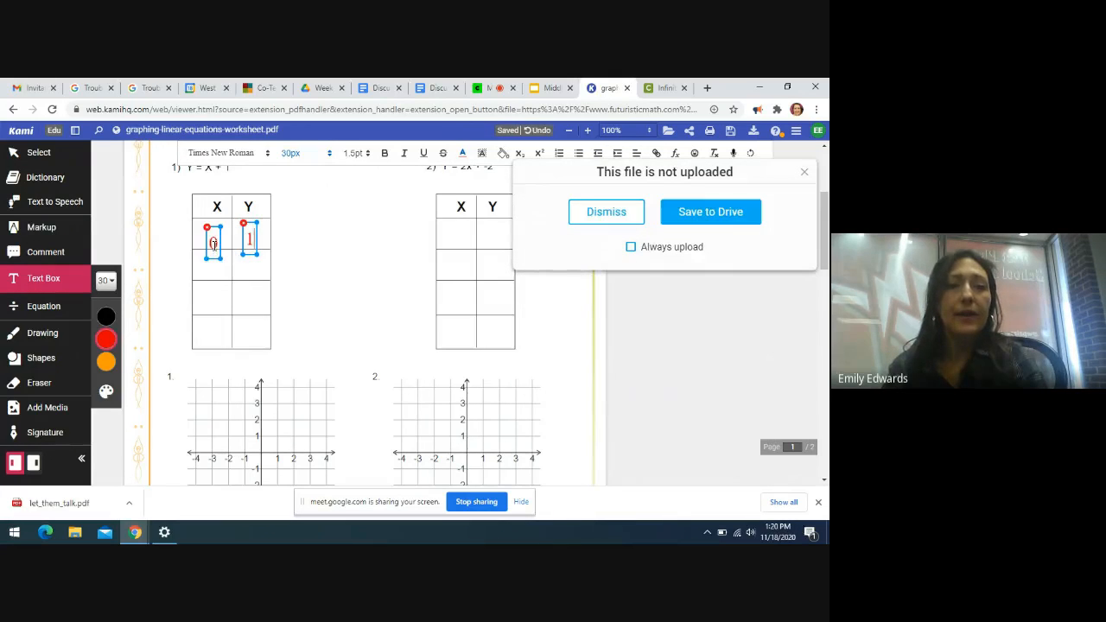
pyautogui.moveTo(214, 232); pyautogui.dragTo(214, 224)
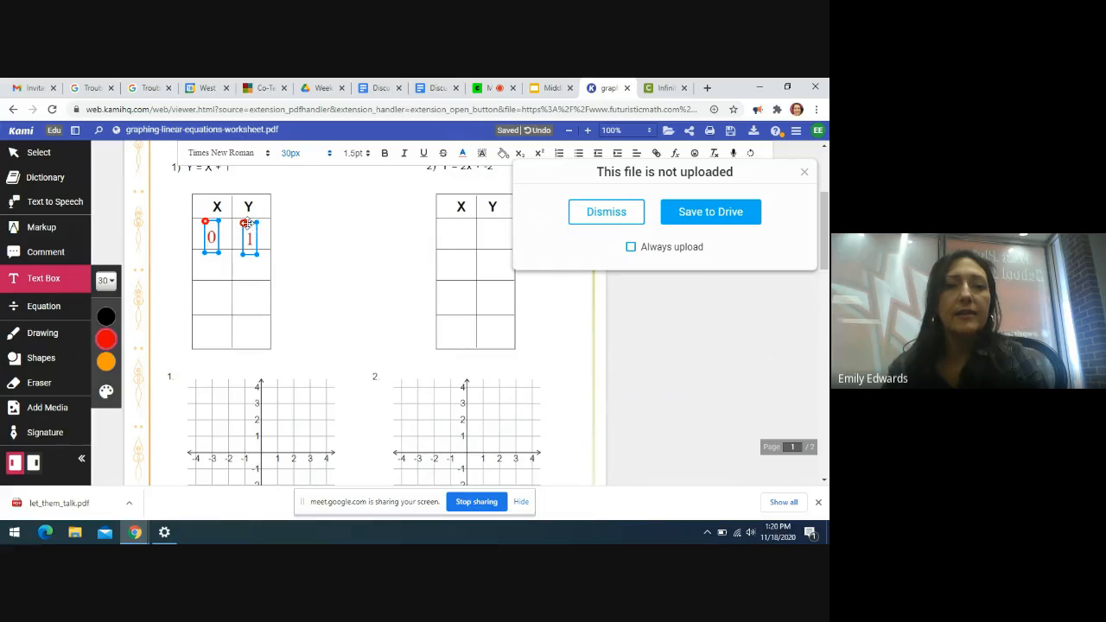
pyautogui.moveTo(252, 223); pyautogui.dragTo(252, 220)
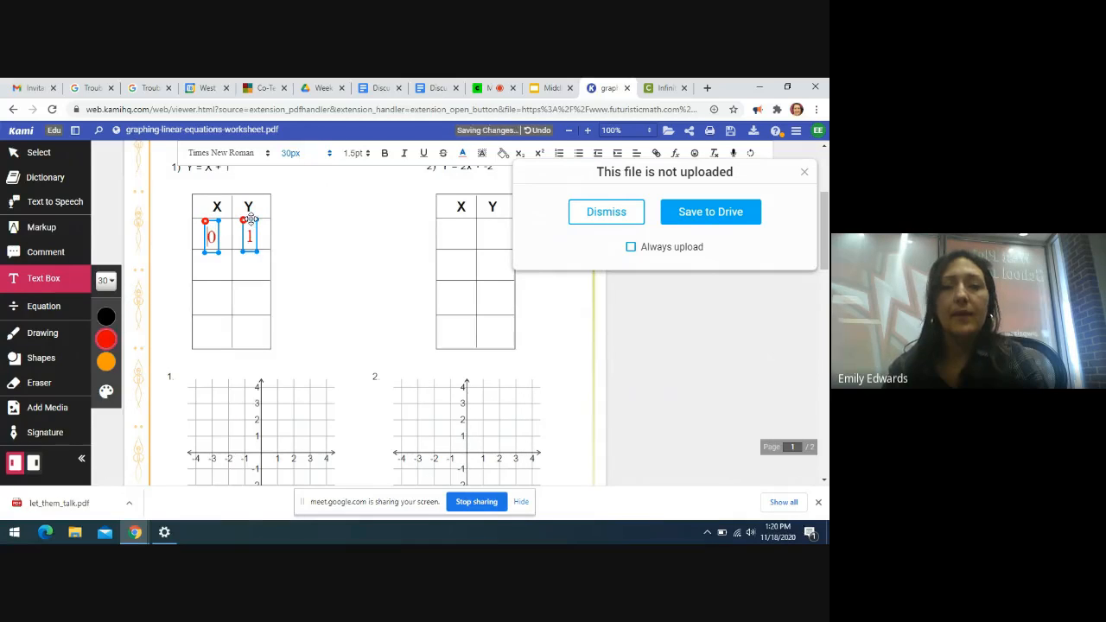
pyautogui.click(714, 211)
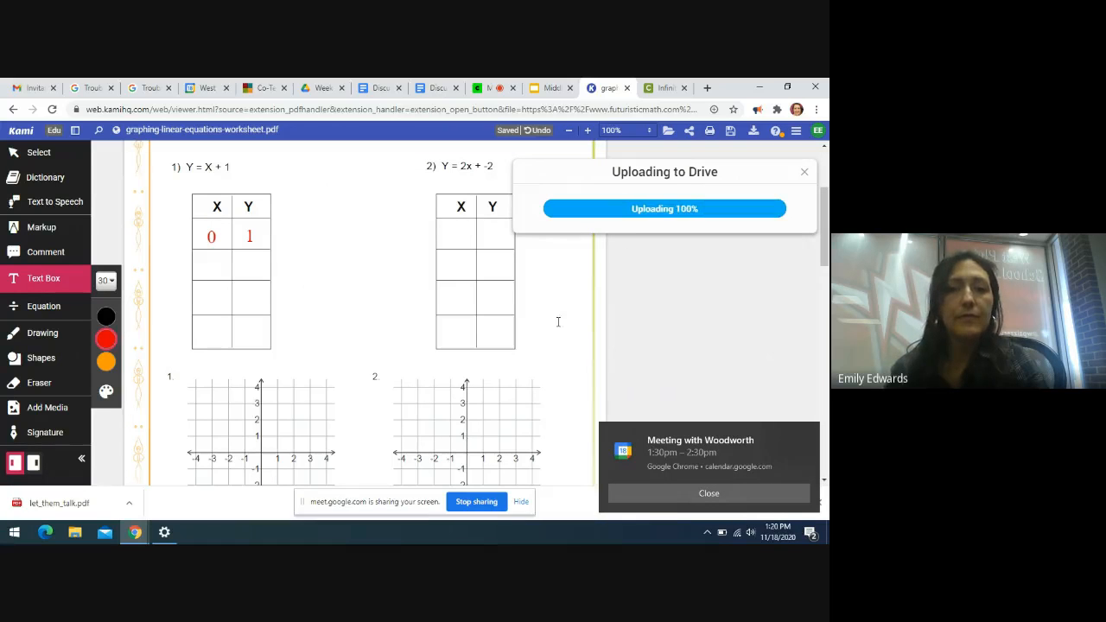
pyautogui.click(676, 492)
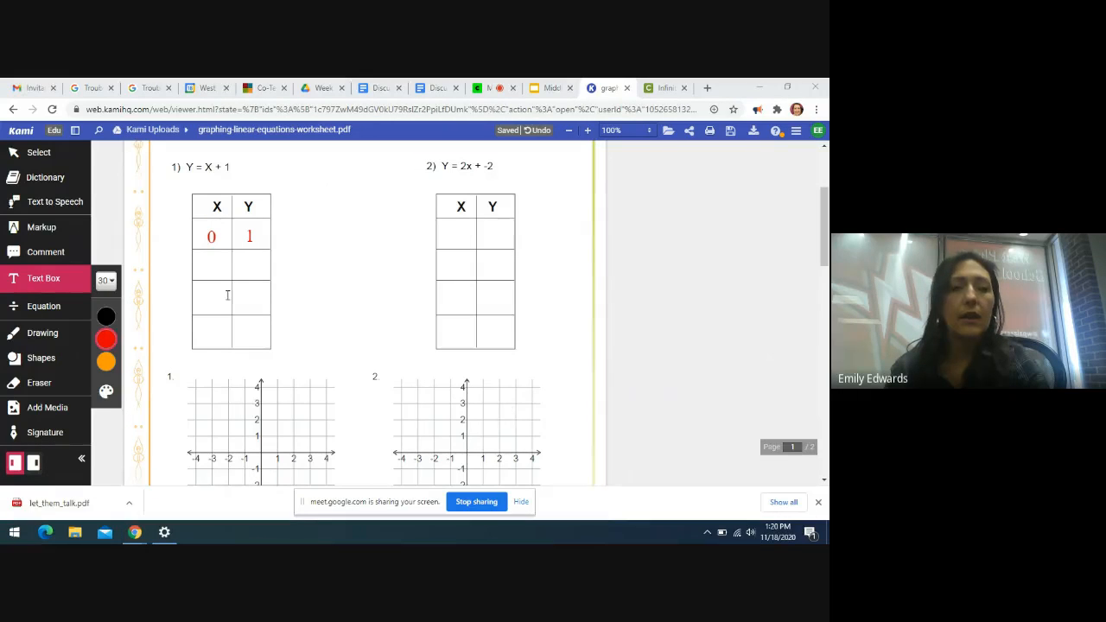
pyautogui.click(57, 282)
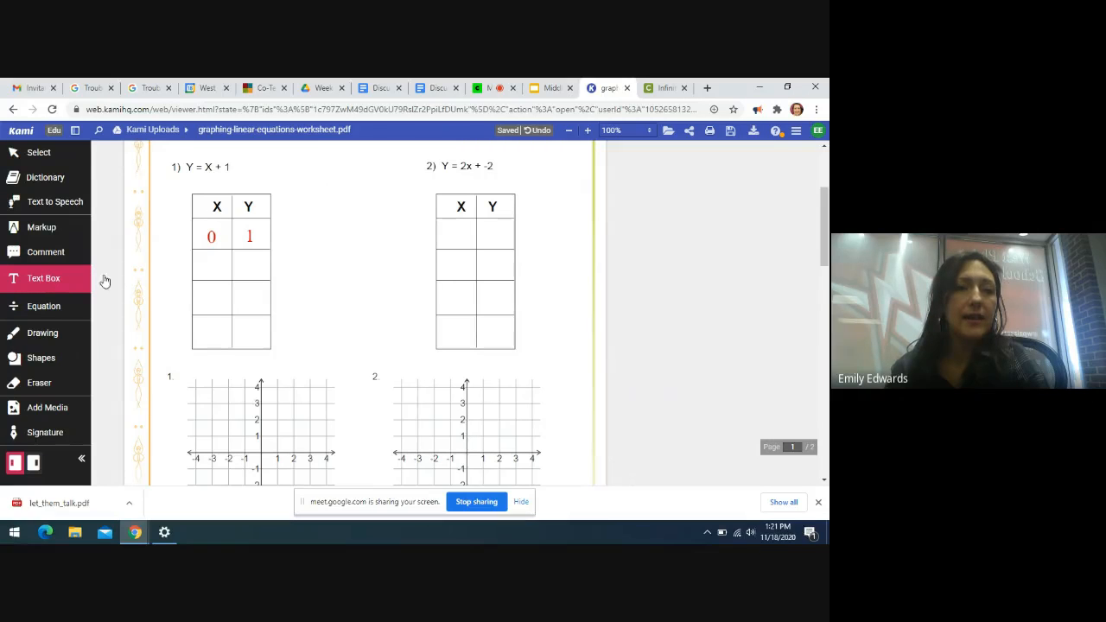
pyautogui.click(209, 264)
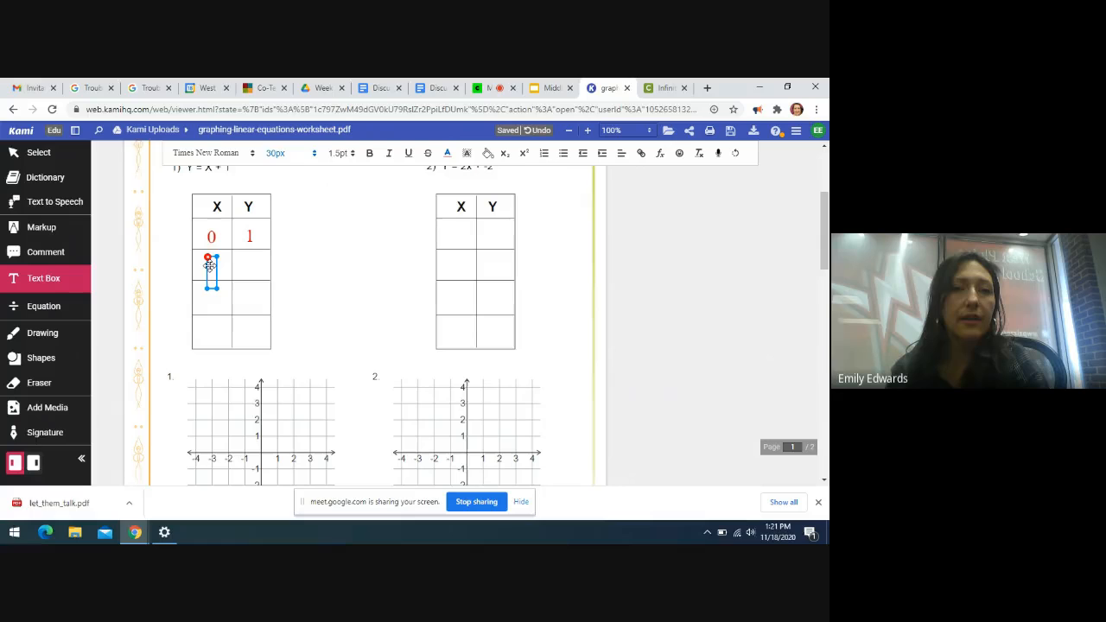
pyautogui.click(314, 153)
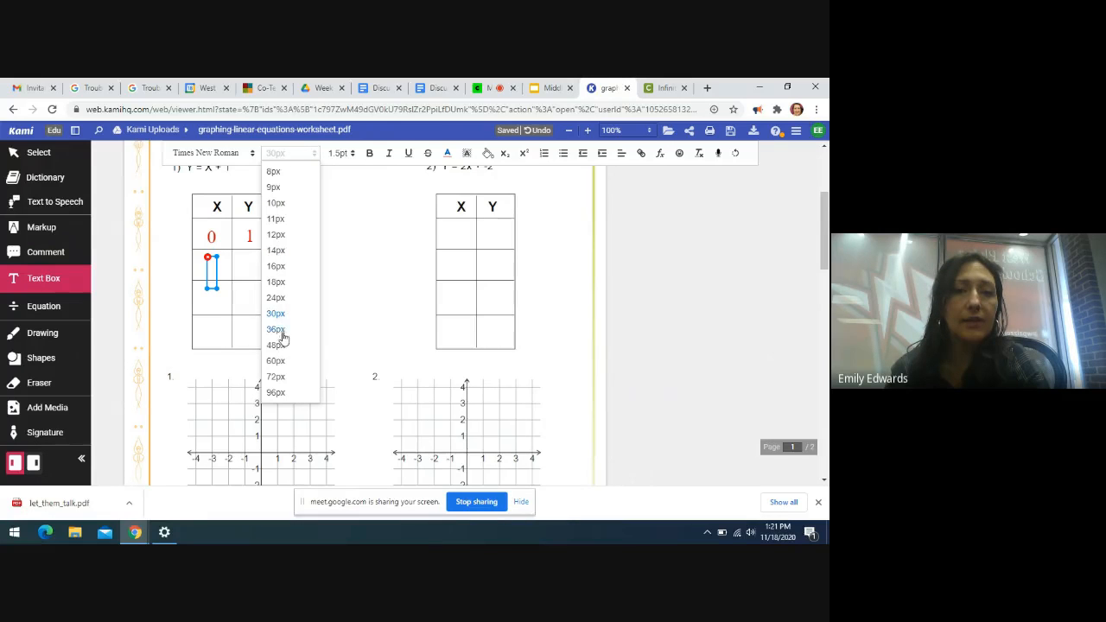
pyautogui.click(346, 279)
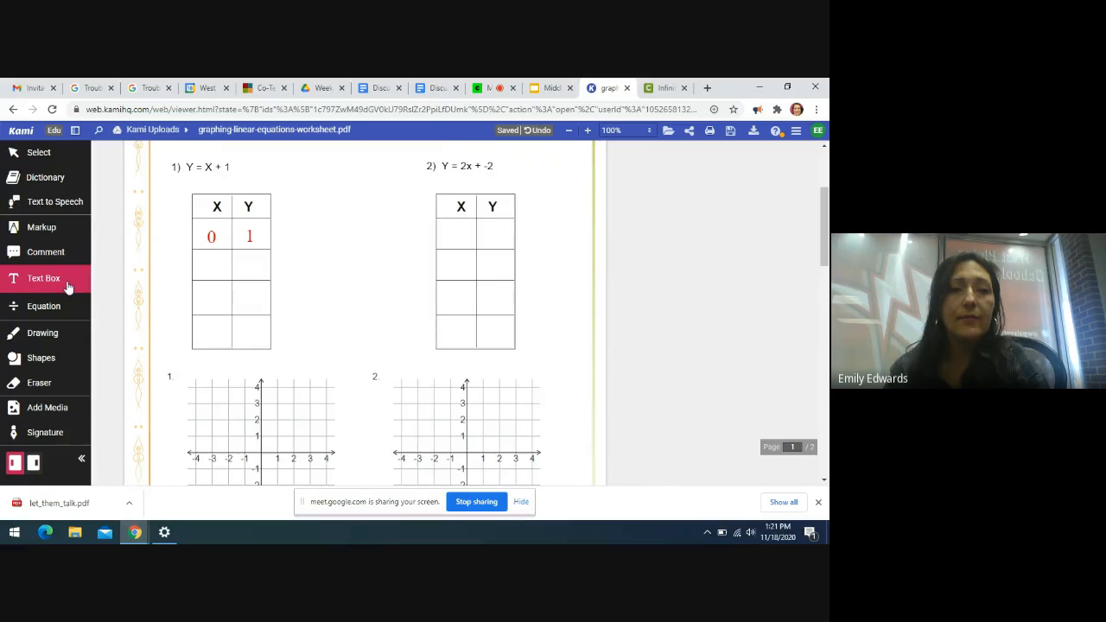
pyautogui.moveTo(69, 285)
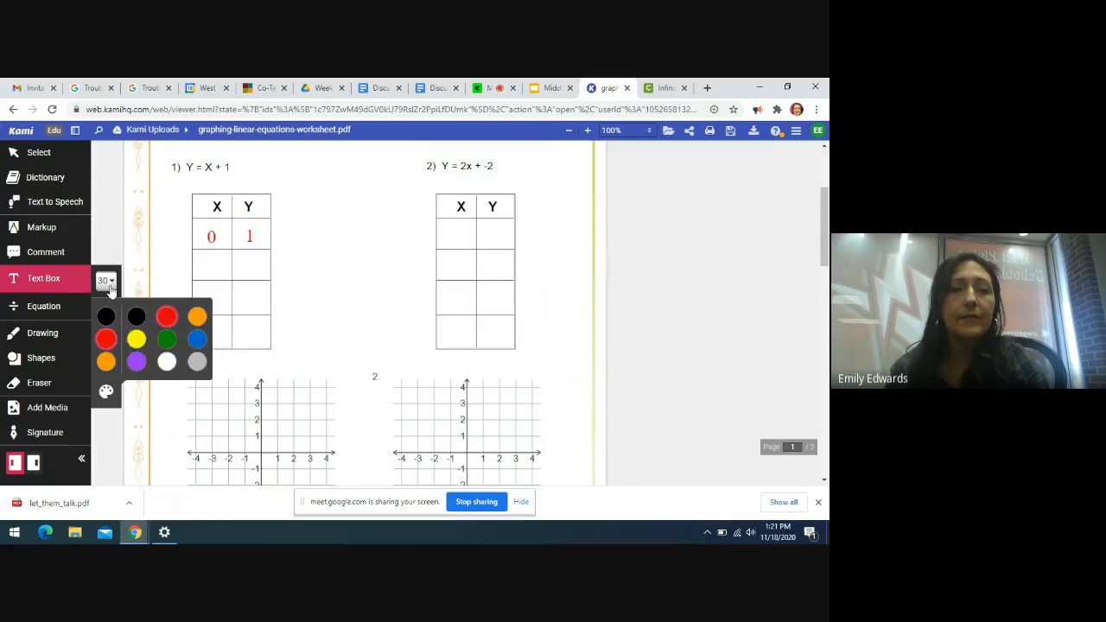
pyautogui.click(110, 282)
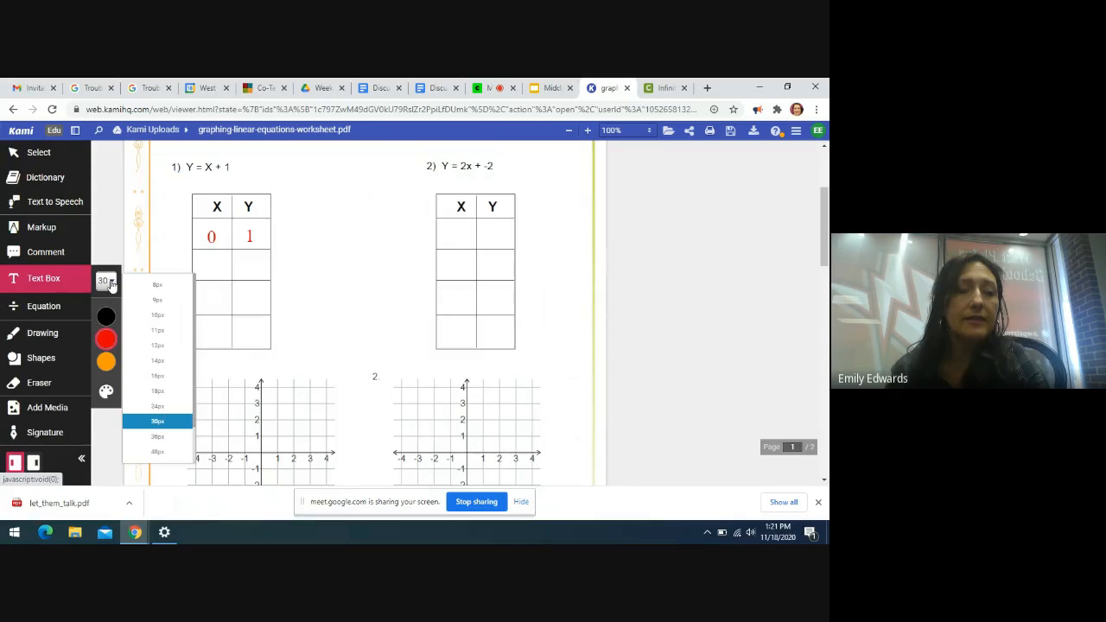
pyautogui.click(109, 282)
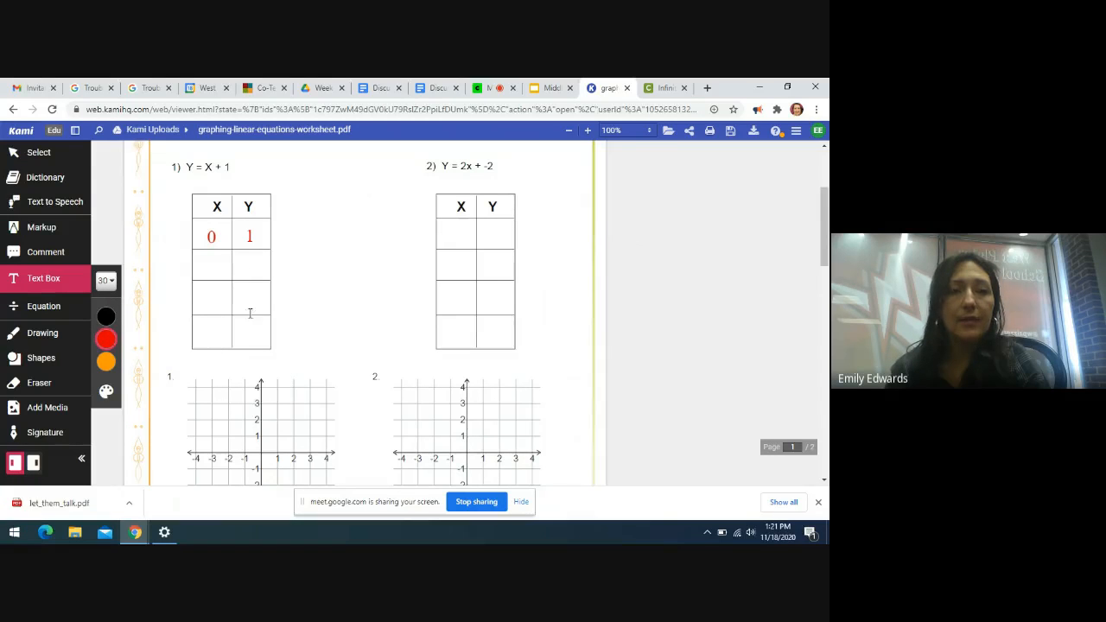
# Plot red dots at (0, 1), (1, 2), (2, 3) and (3, 4) on graph 1 with the Drawing tool.
pyautogui.scroll(-2, 263, 324)
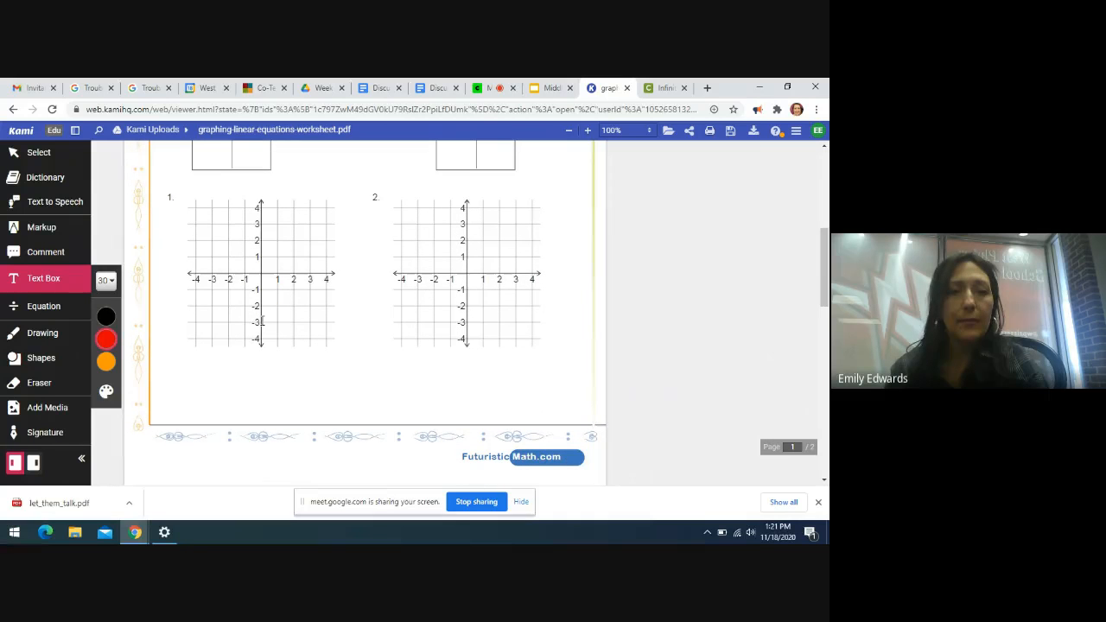
pyautogui.click(43, 336)
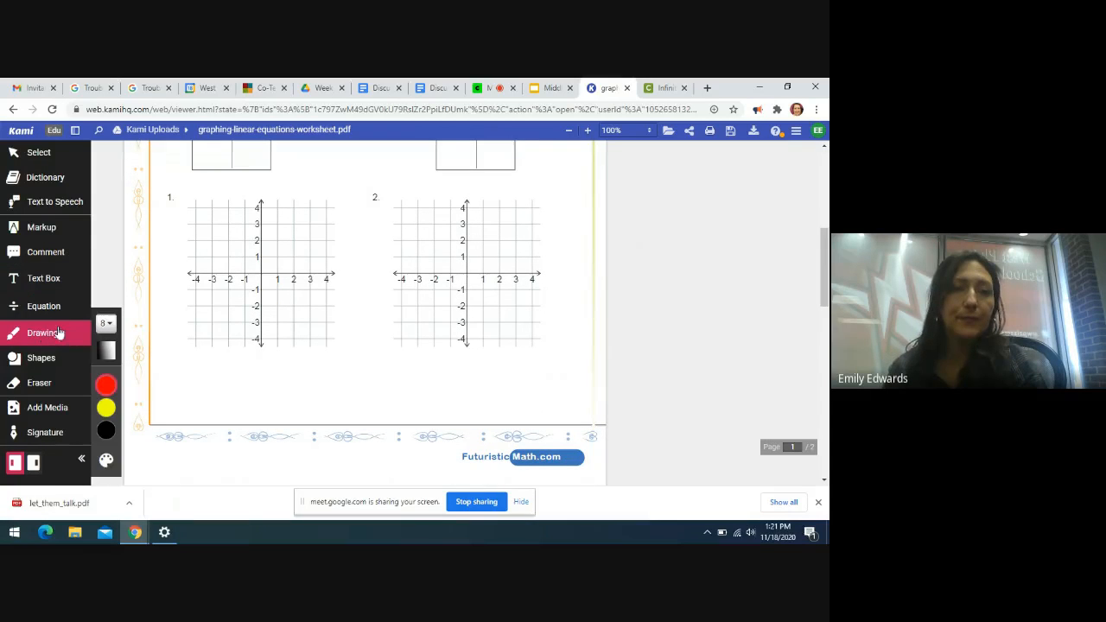
pyautogui.click(105, 324)
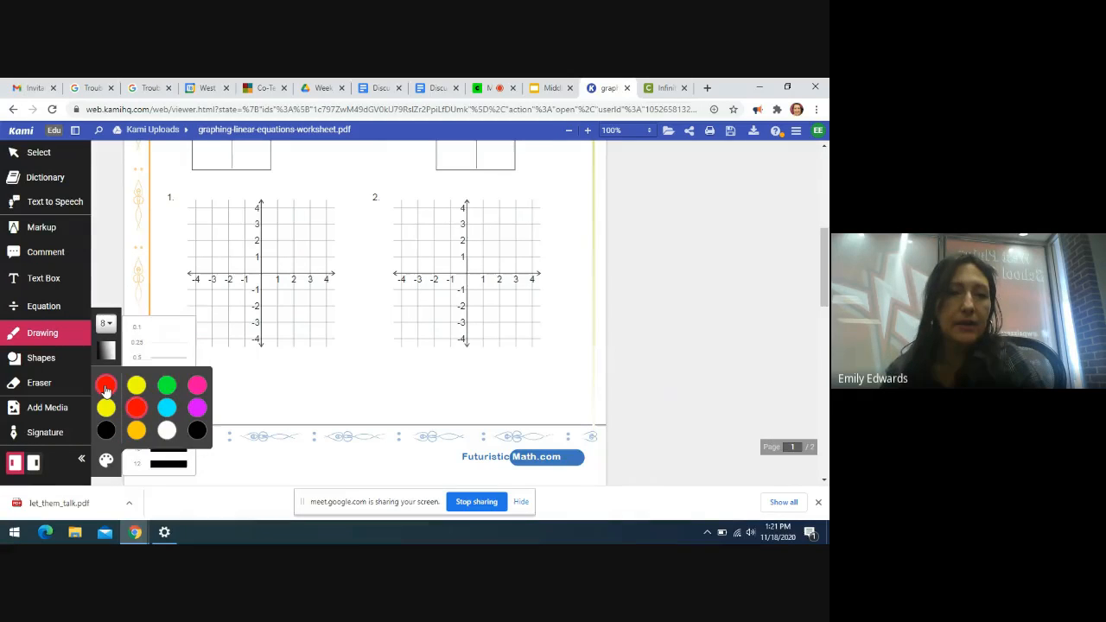
pyautogui.click(106, 391)
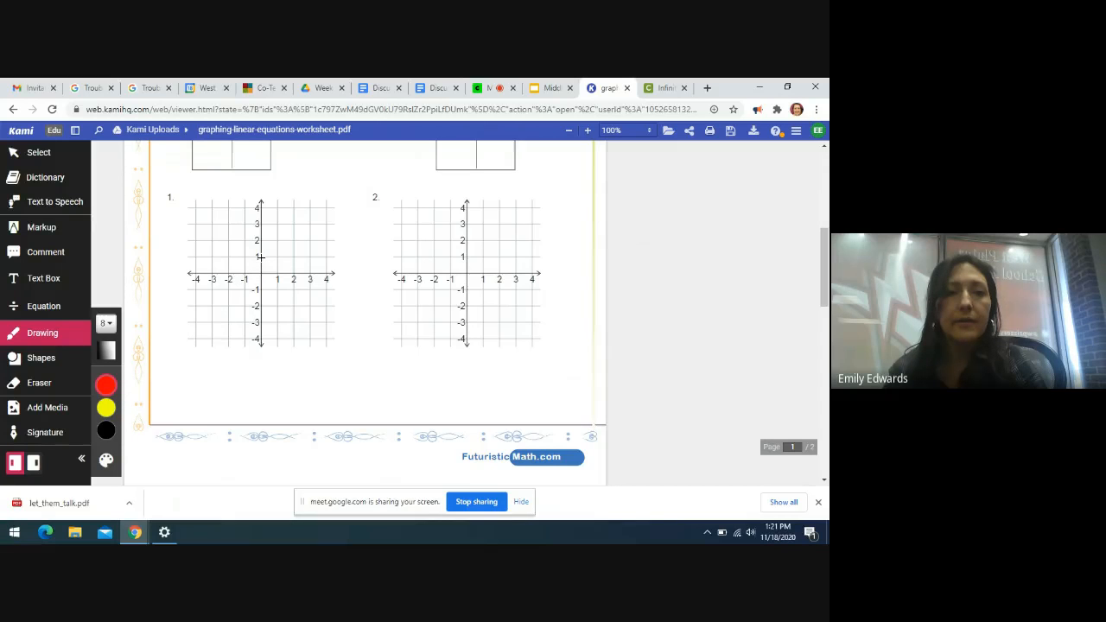
pyautogui.click(260, 257)
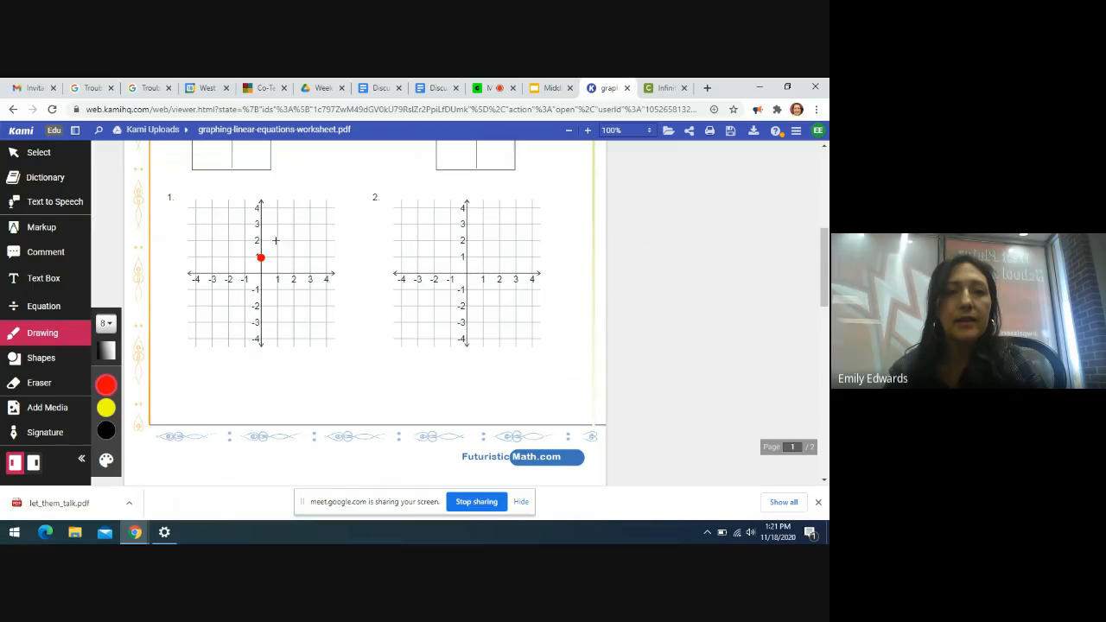
pyautogui.click(277, 239)
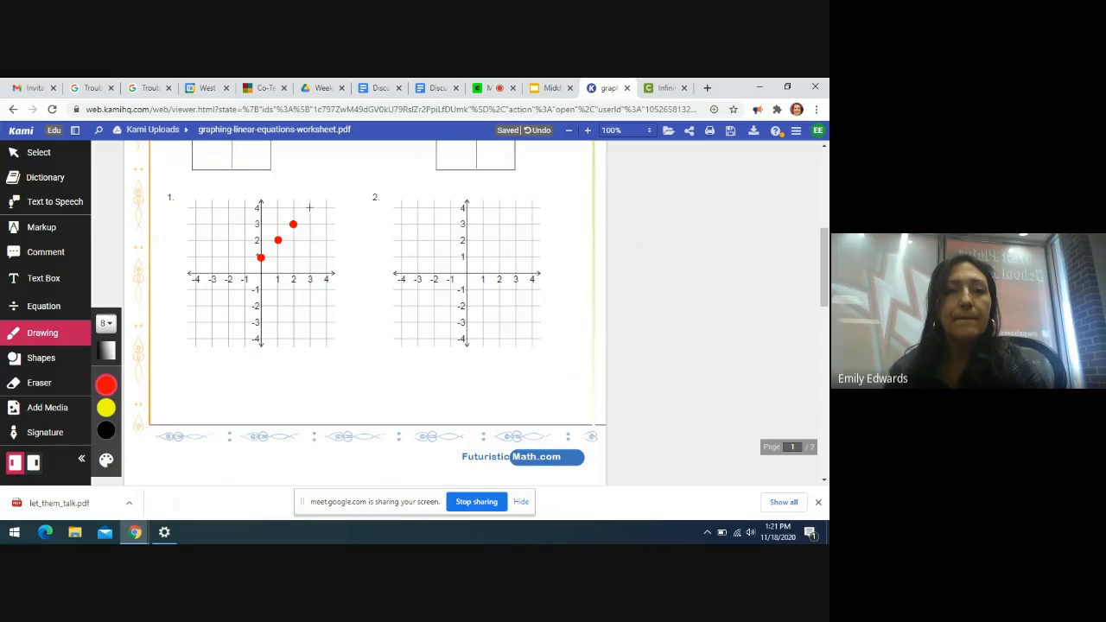
pyautogui.click(309, 208)
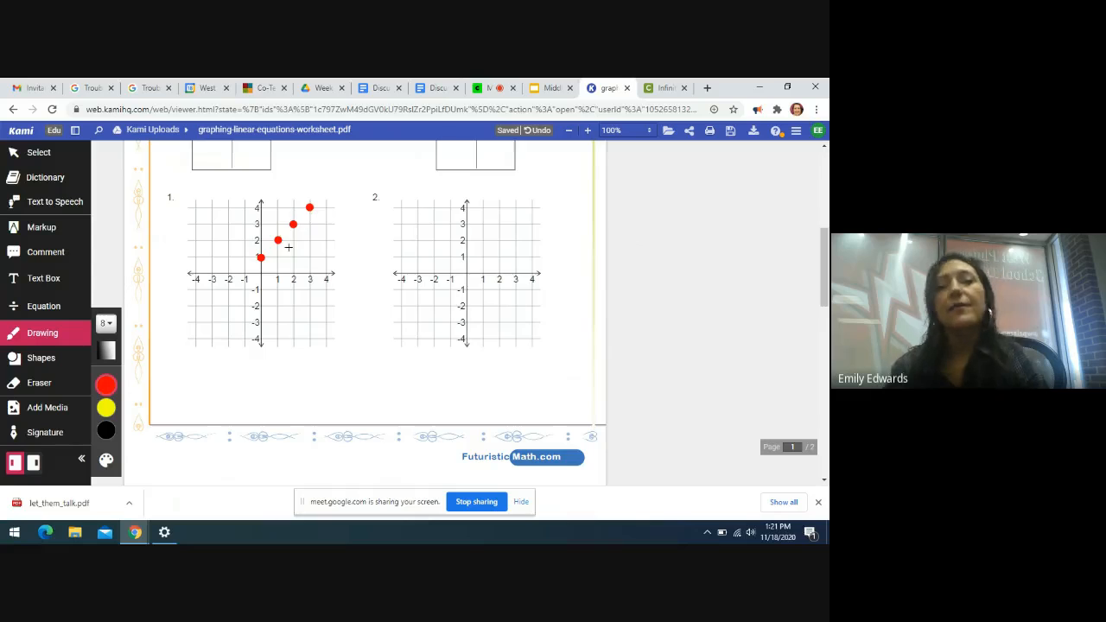
# Draw a straight yellow line on graph 1 from just below (-1, 0) to above the dot at (3, 4).
pyautogui.click(59, 358)
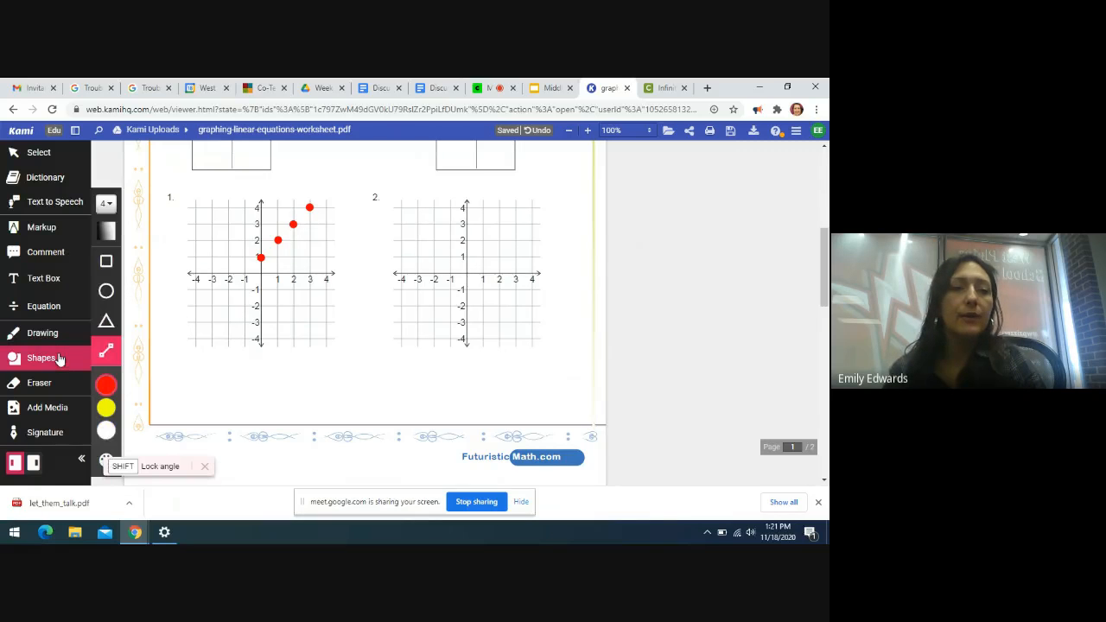
pyautogui.click(105, 407)
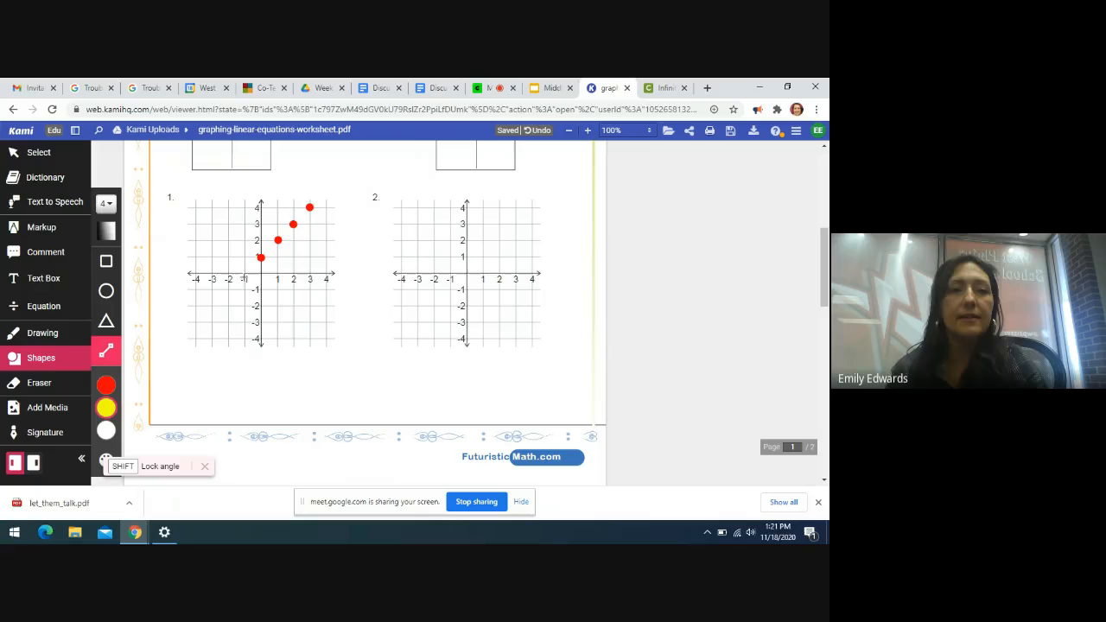
pyautogui.moveTo(240, 279); pyautogui.dragTo(316, 187)
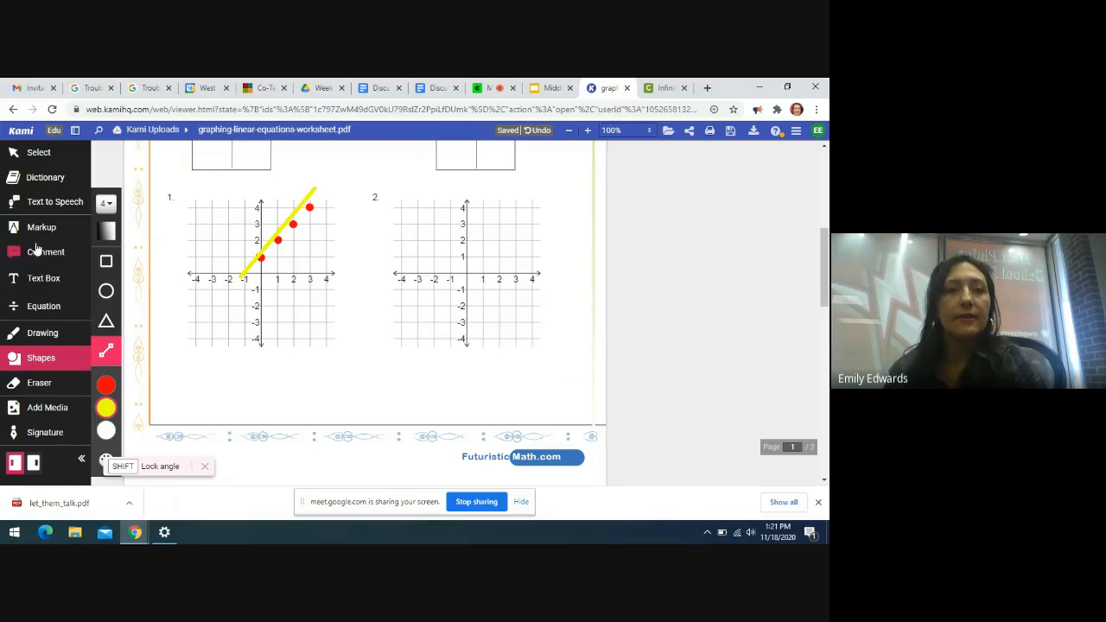
# Move the yellow line on graph 1 slightly so it runs through the plotted red dots.
pyautogui.click(50, 152)
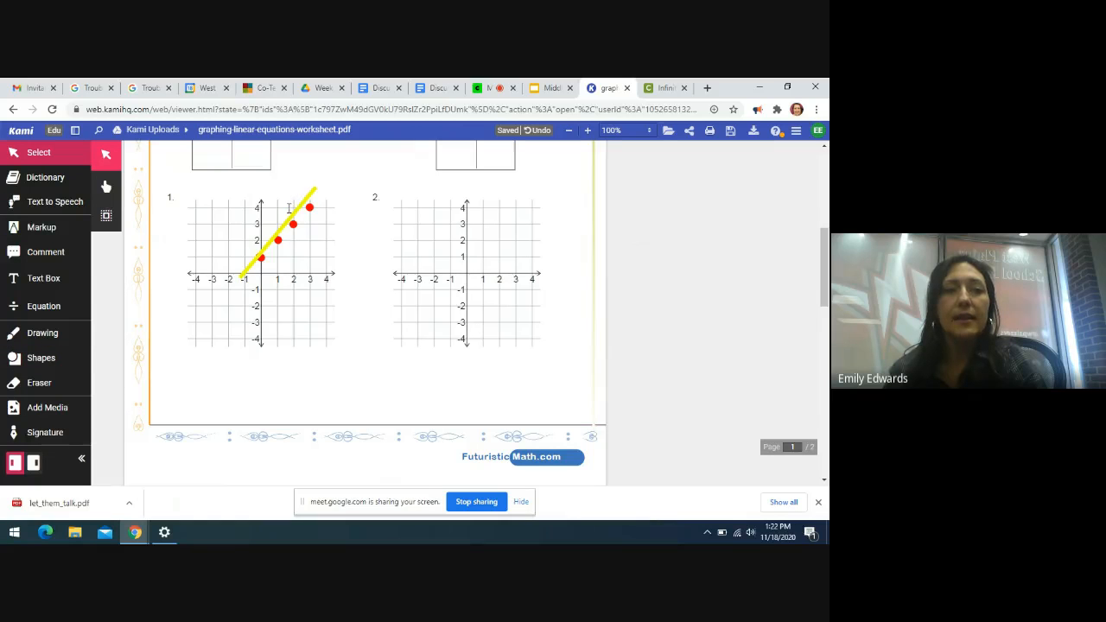
pyautogui.click(286, 221)
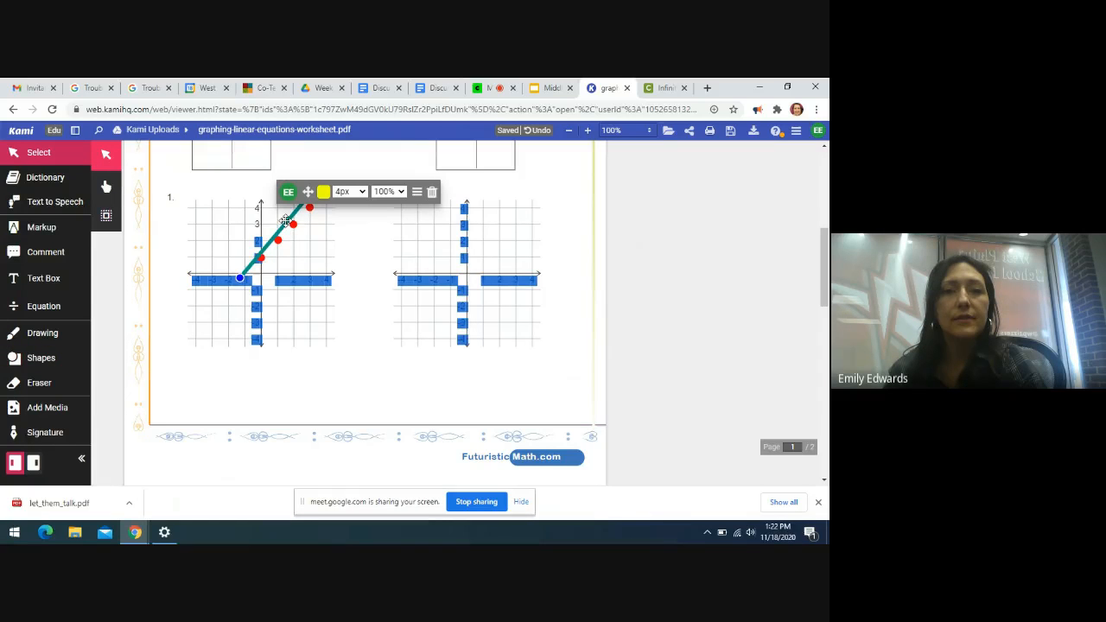
pyautogui.moveTo(289, 223); pyautogui.dragTo(291, 225)
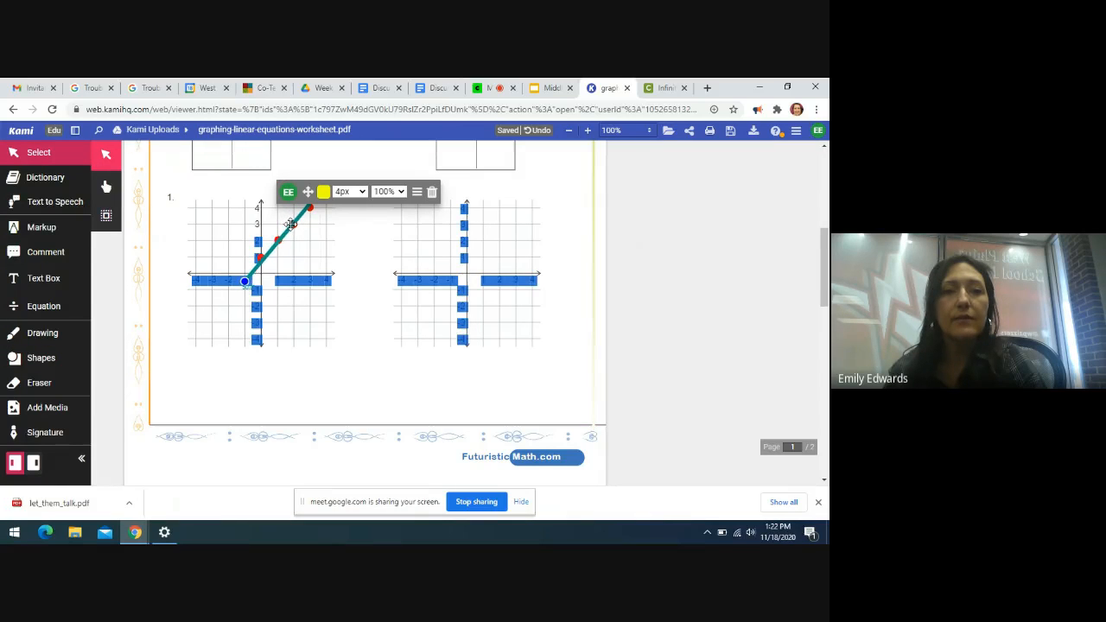
# Adjust both endpoints of the yellow line on graph 1 so it passes through the centres of the four red dots.
pyautogui.click(259, 283)
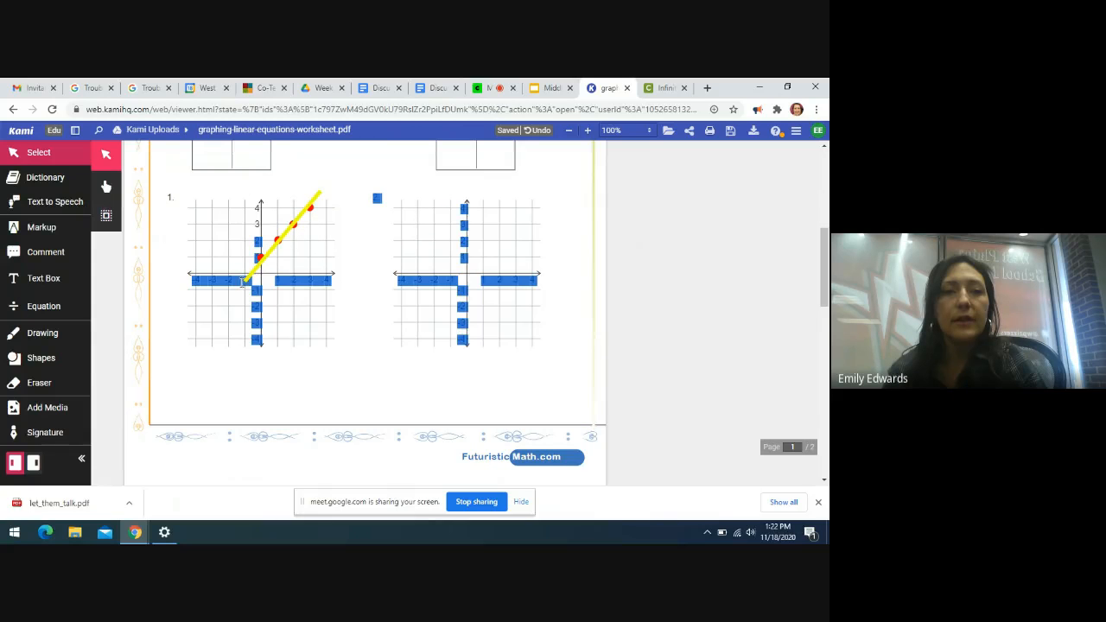
pyautogui.click(240, 277)
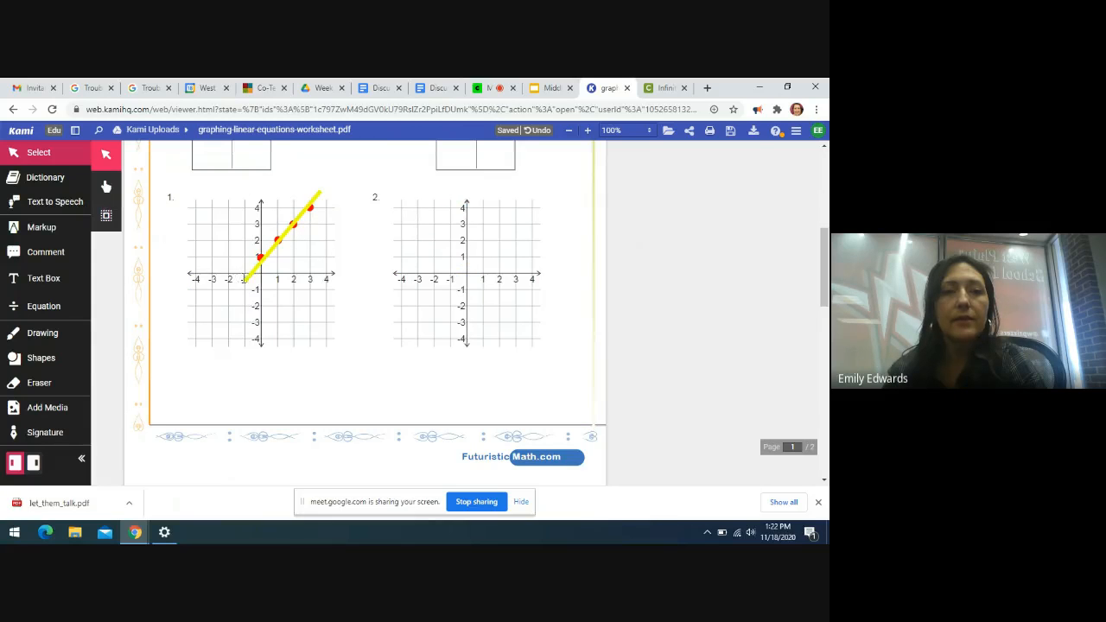
pyautogui.click(245, 277)
pyautogui.moveTo(245, 277); pyautogui.dragTo(242, 278)
pyautogui.moveTo(320, 191); pyautogui.dragTo(322, 196)
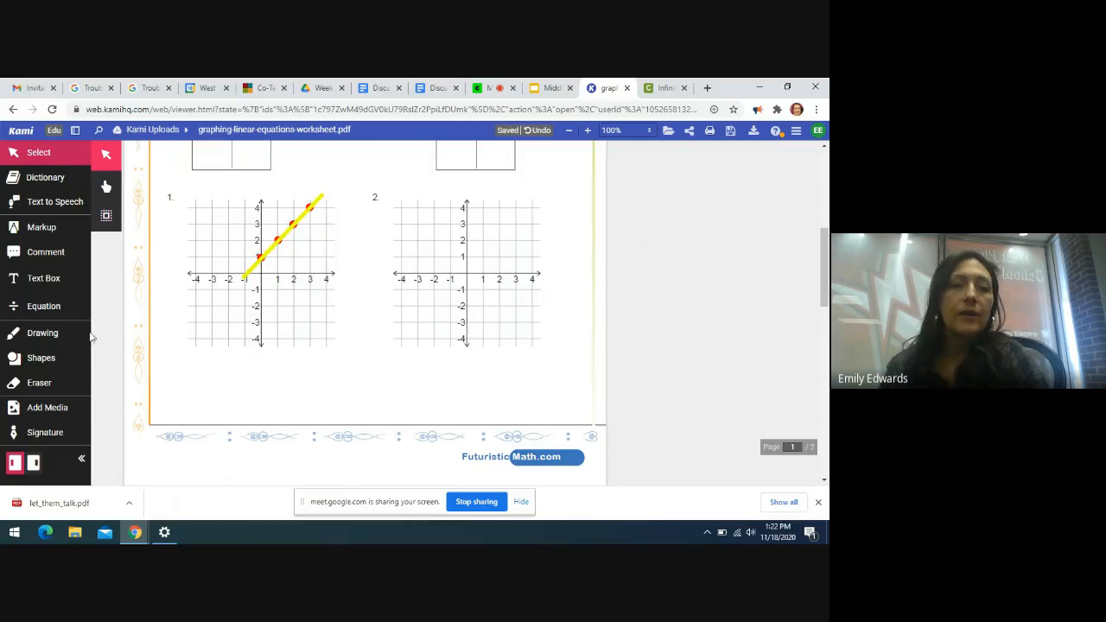
# Draw freehand yellow arrowheads at both ends of the line on graph 1 with the Drawing tool.
pyautogui.click(57, 335)
pyautogui.click(104, 406)
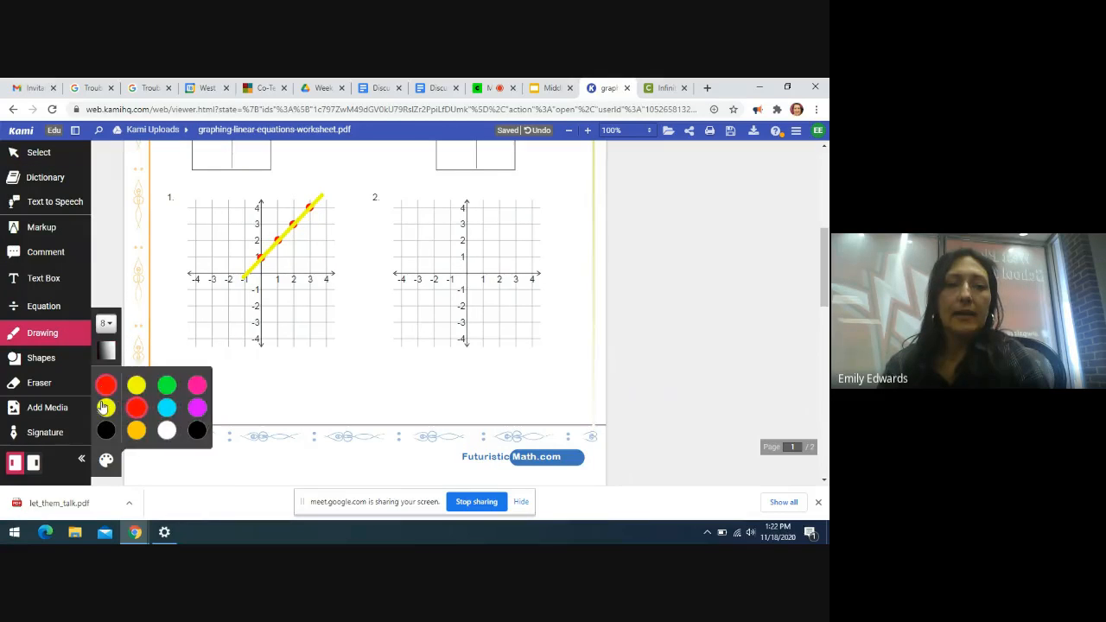
pyautogui.click(104, 409)
pyautogui.moveTo(241, 265)
pyautogui.mouseDown()
pyautogui.moveTo(241, 285)
pyautogui.moveTo(256, 280)
pyautogui.mouseUp()
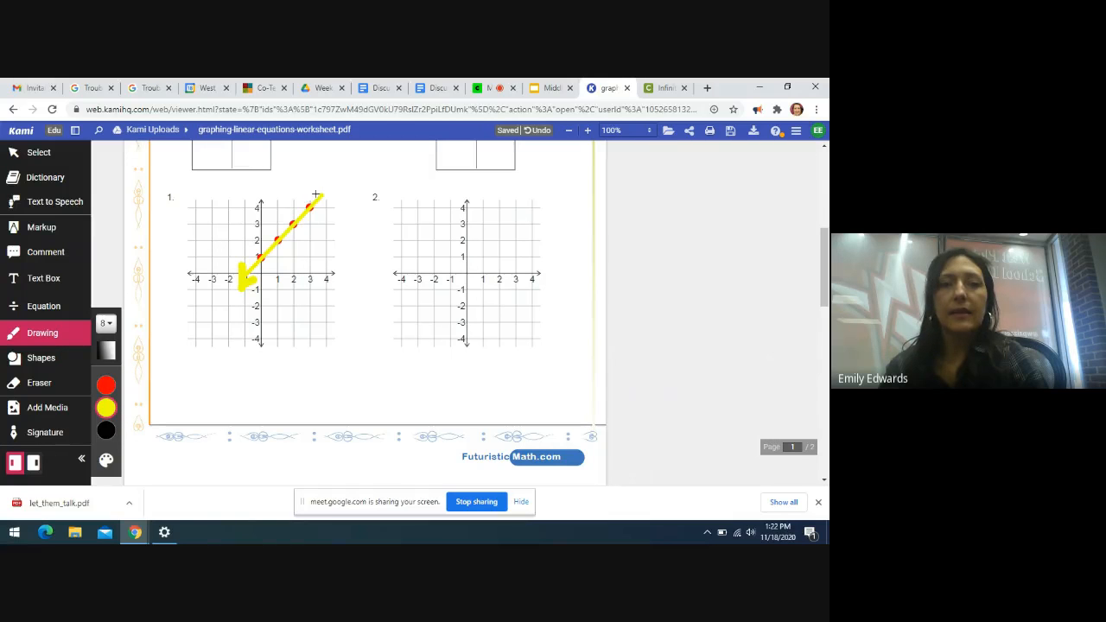
pyautogui.moveTo(316, 194)
pyautogui.mouseDown()
pyautogui.moveTo(329, 189)
pyautogui.moveTo(325, 202)
pyautogui.mouseUp()
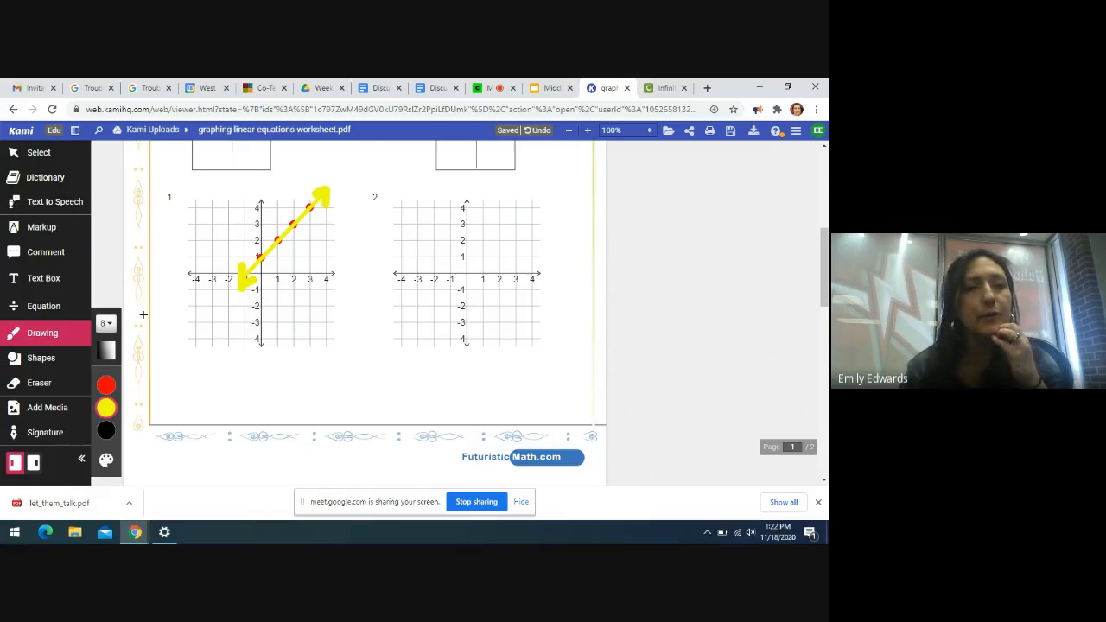
# Attach the text comment "This was simple!" to the number 1 beside the first graph, and delete it.
pyautogui.click(55, 257)
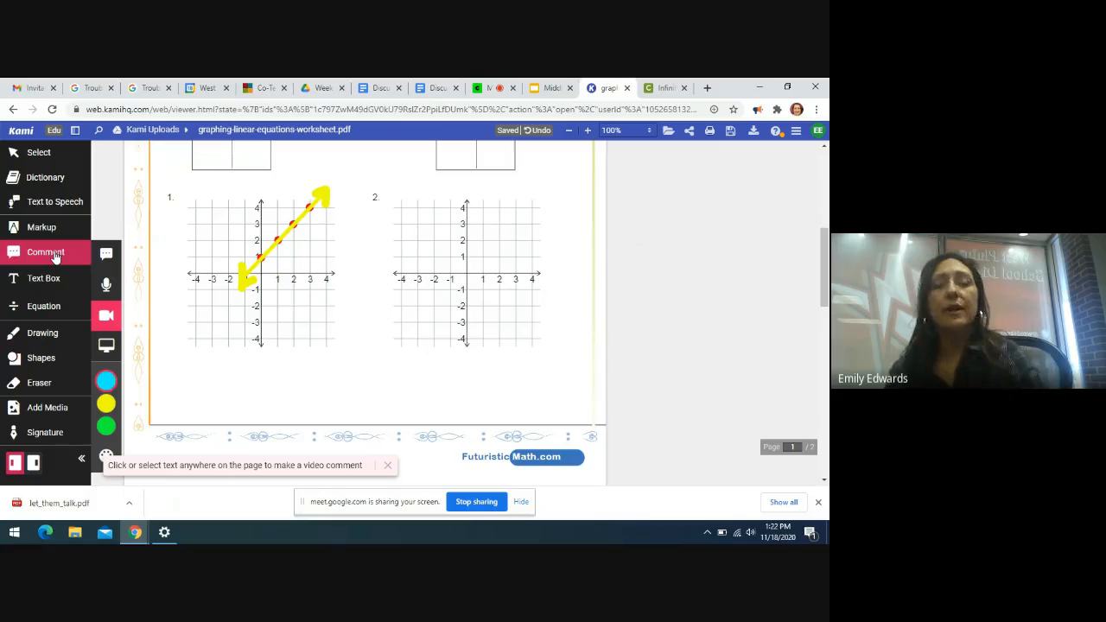
pyautogui.click(106, 256)
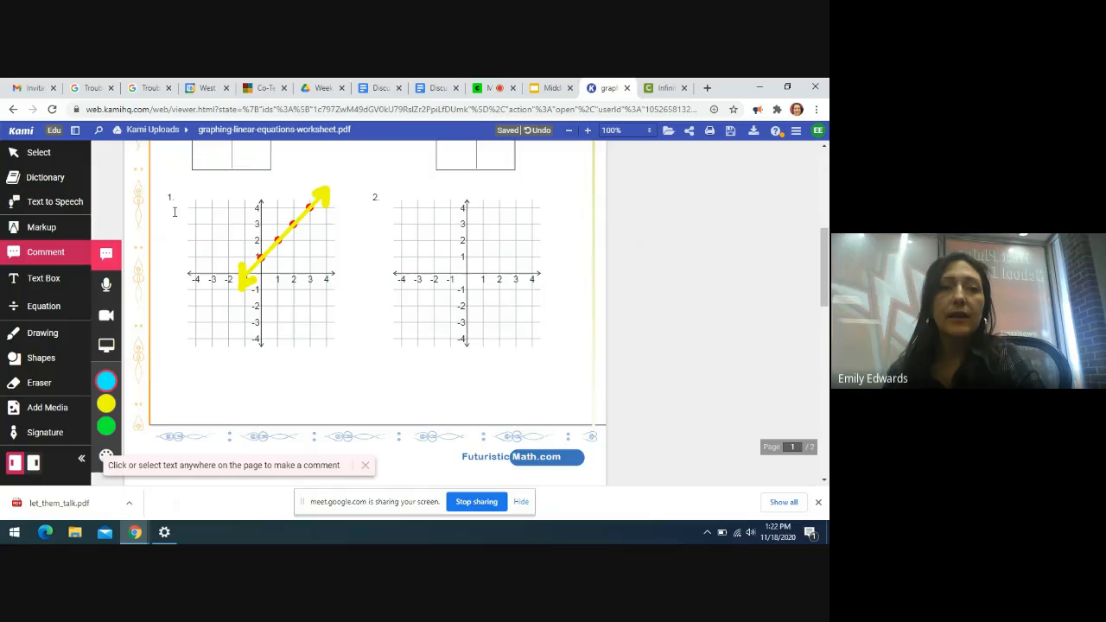
pyautogui.moveTo(169, 198); pyautogui.dragTo(181, 194)
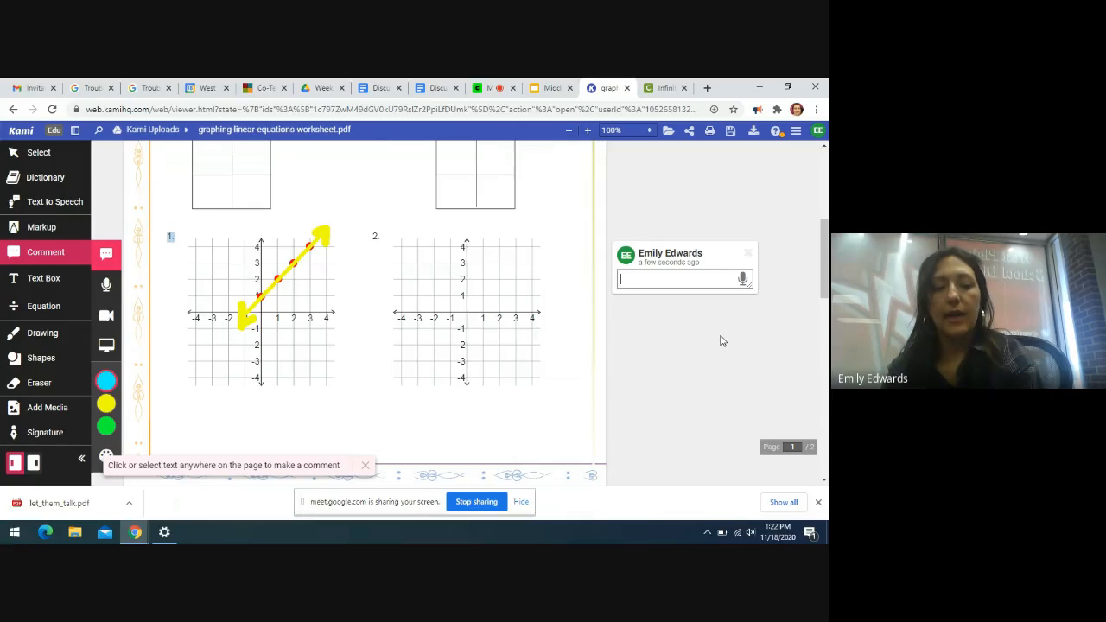
pyautogui.write('This was simple!')
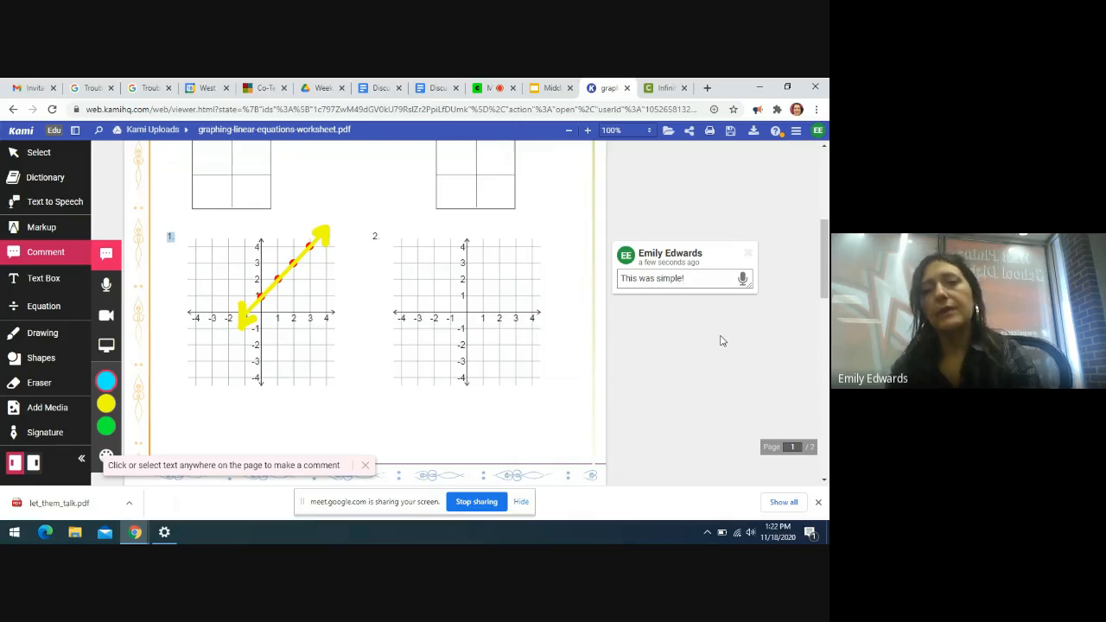
pyautogui.press('Return')
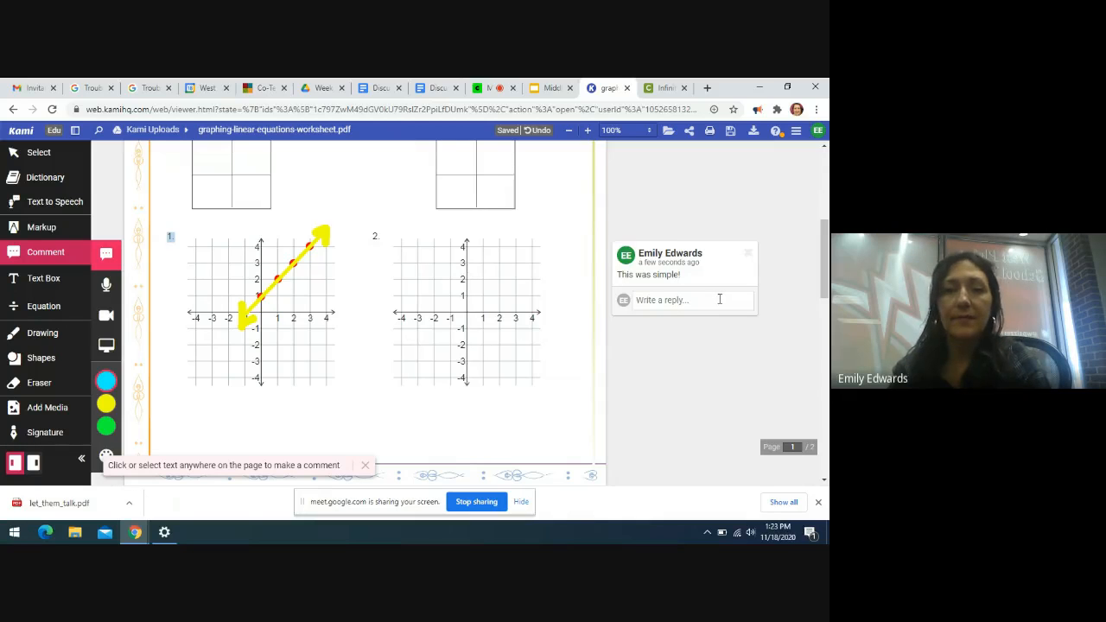
pyautogui.click(749, 255)
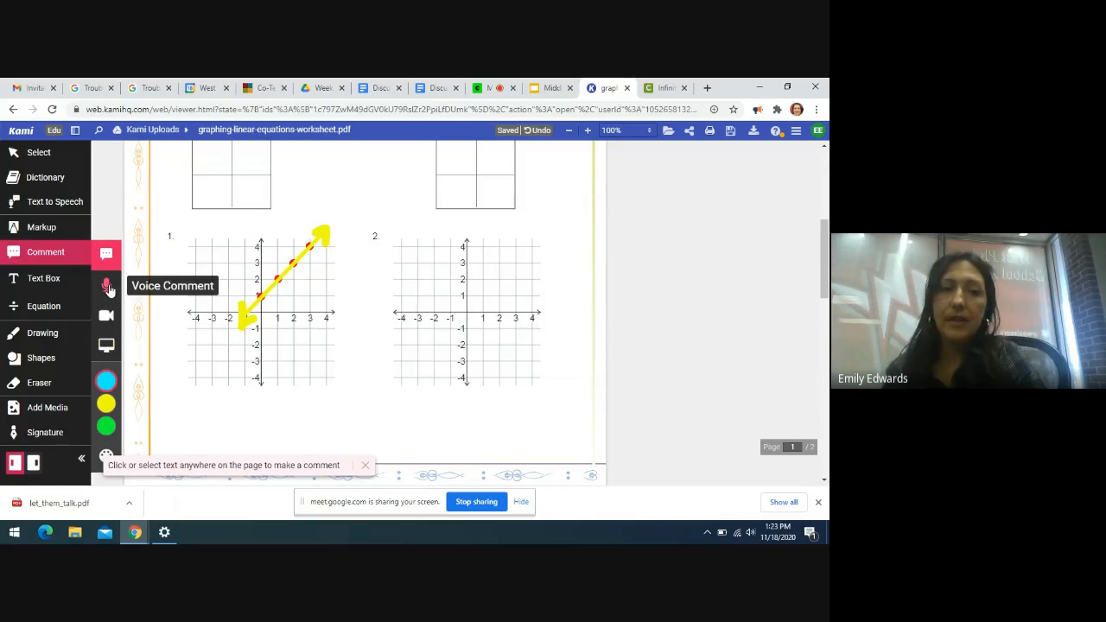
# Record a short voice comment attached to the number 1 beside the first graph.
pyautogui.click(107, 287)
pyautogui.moveTo(165, 235); pyautogui.dragTo(176, 236)
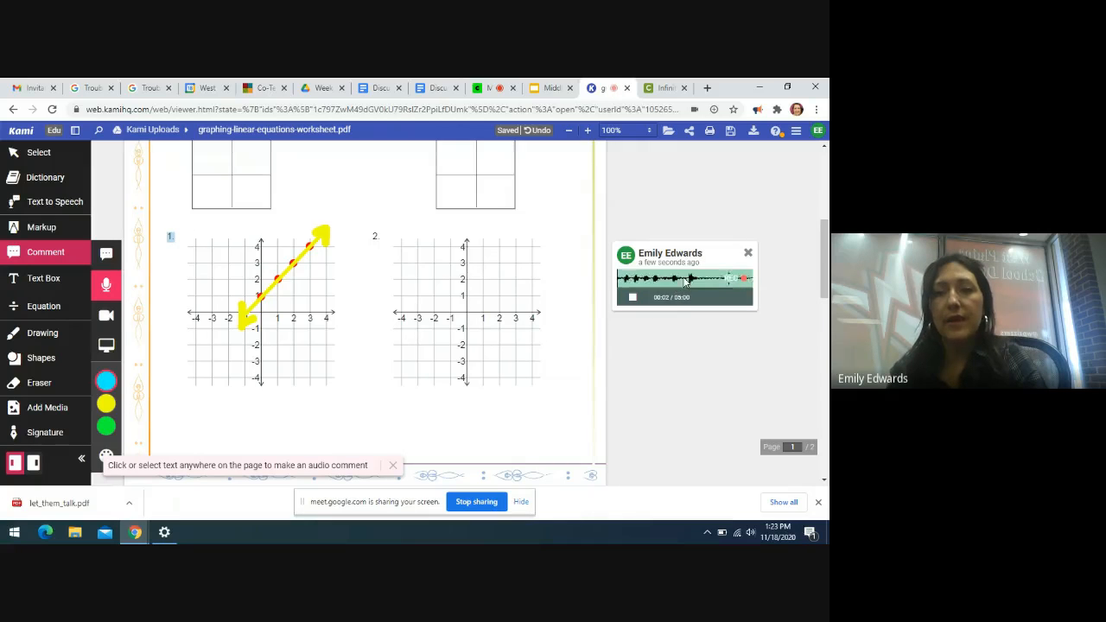
pyautogui.click(635, 298)
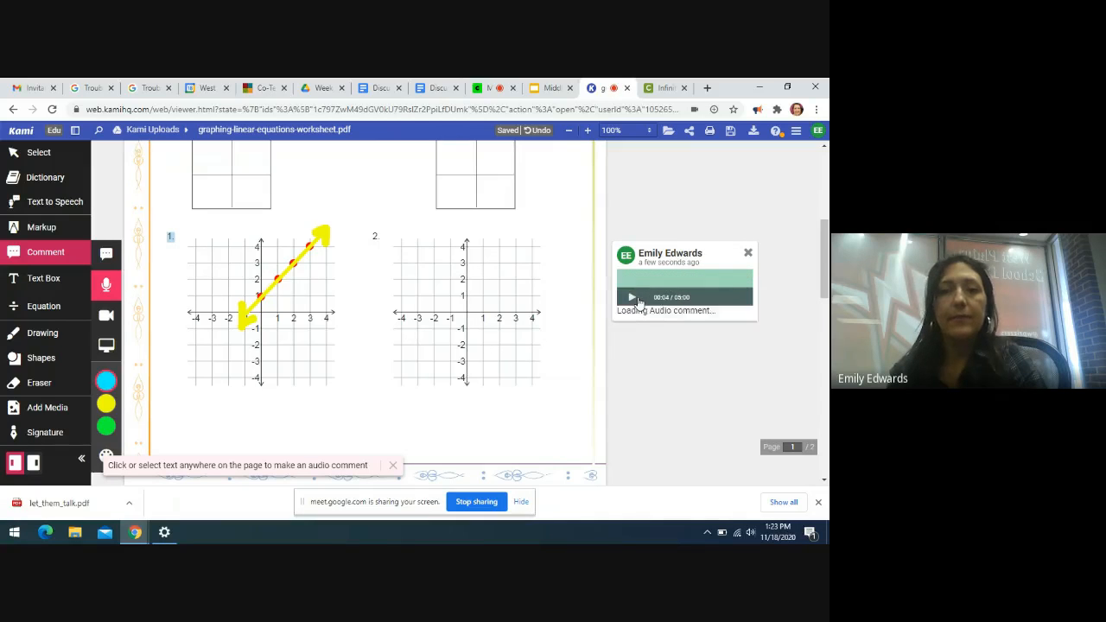
# Record a short video comment on the number 2 beside the second graph, and delete both the video and voice comments.
pyautogui.click(110, 321)
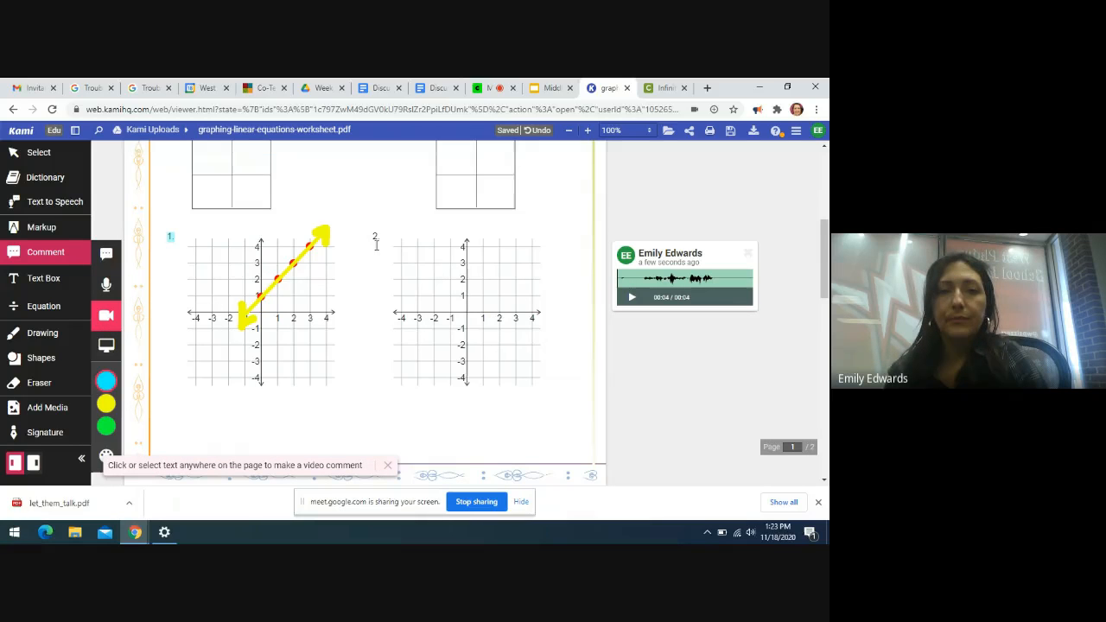
pyautogui.moveTo(373, 239); pyautogui.dragTo(378, 237)
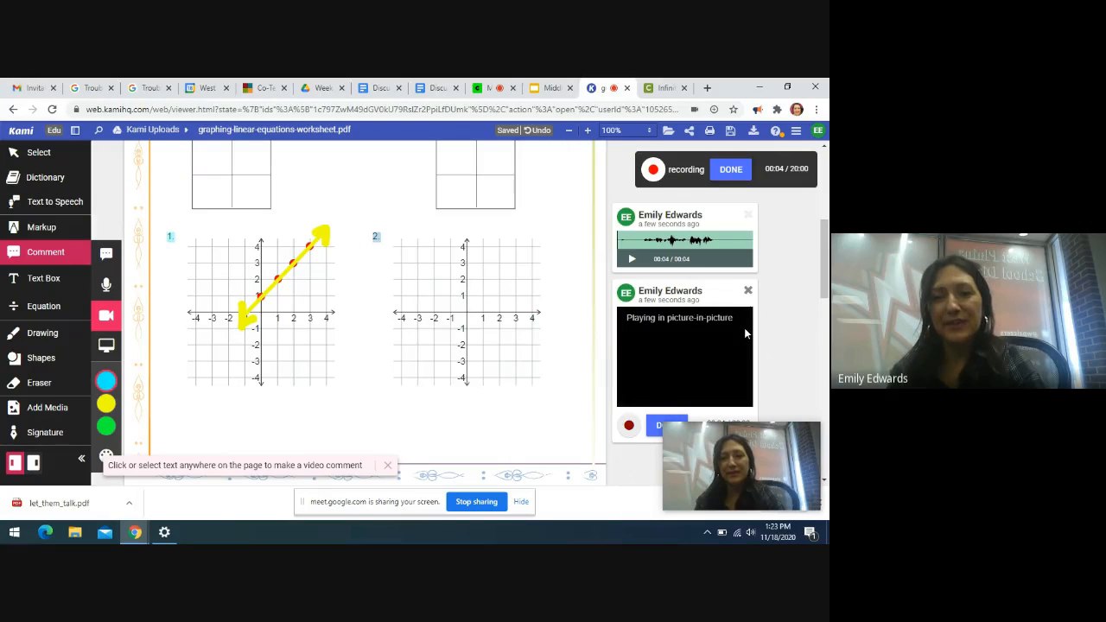
pyautogui.click(656, 427)
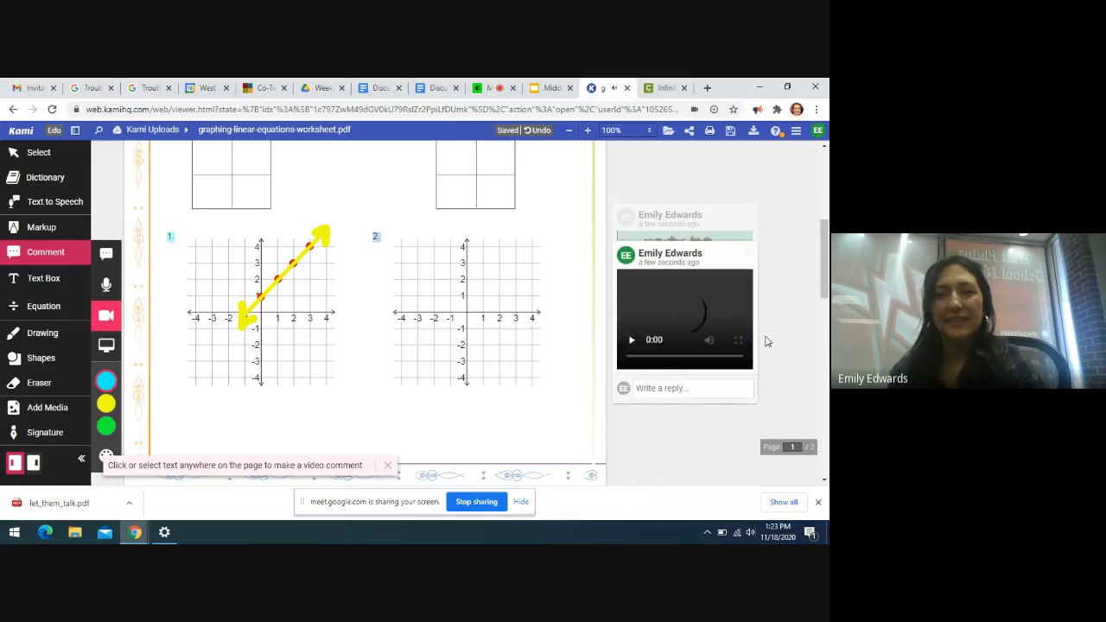
pyautogui.click(748, 256)
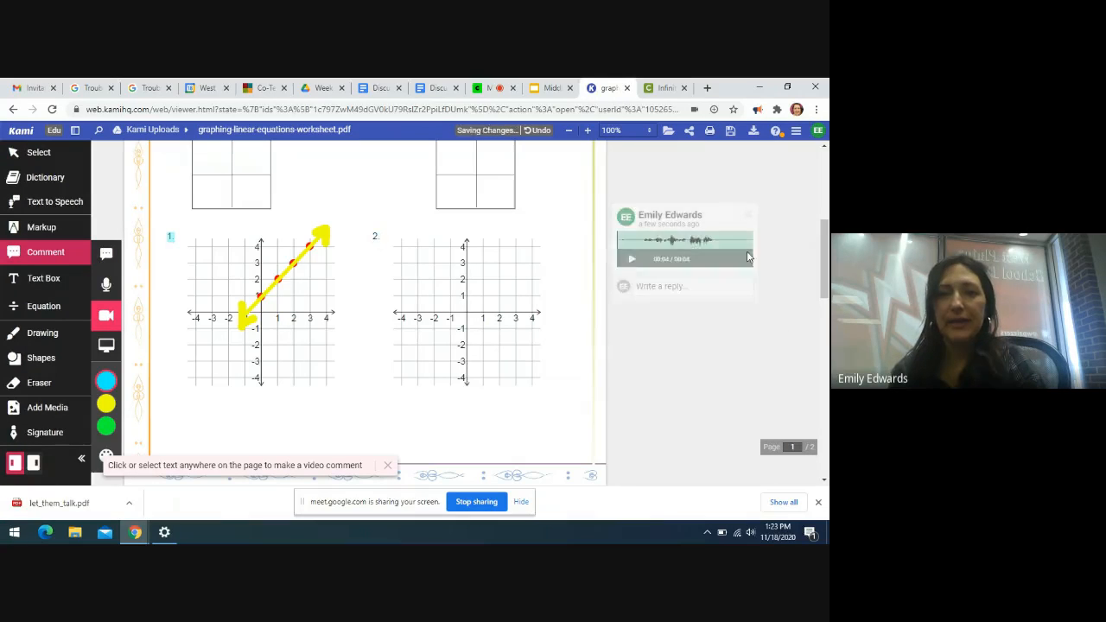
pyautogui.click(748, 255)
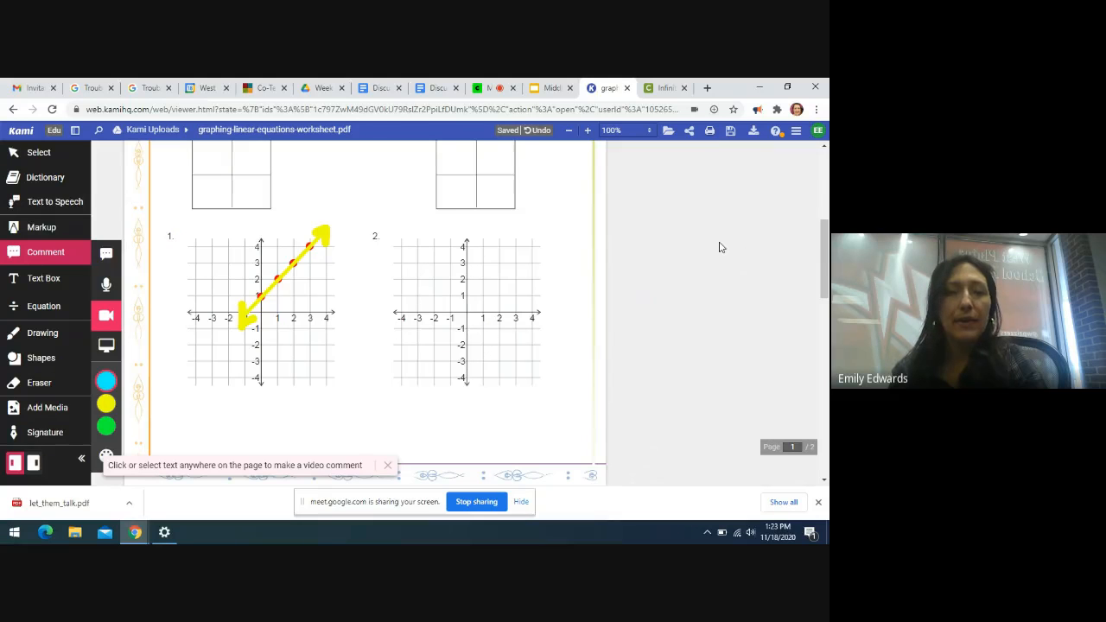
# Have Text to Speech read the worksheet aloud from the instruction line above the equations, and stop the playback.
pyautogui.scroll(5, 718, 247)
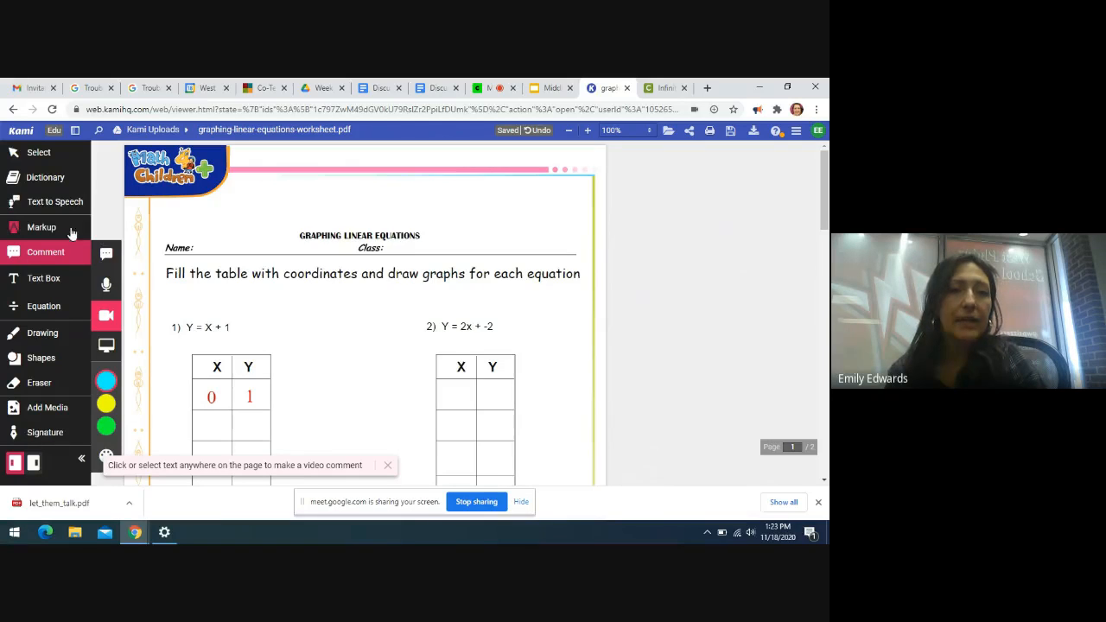
pyautogui.click(59, 204)
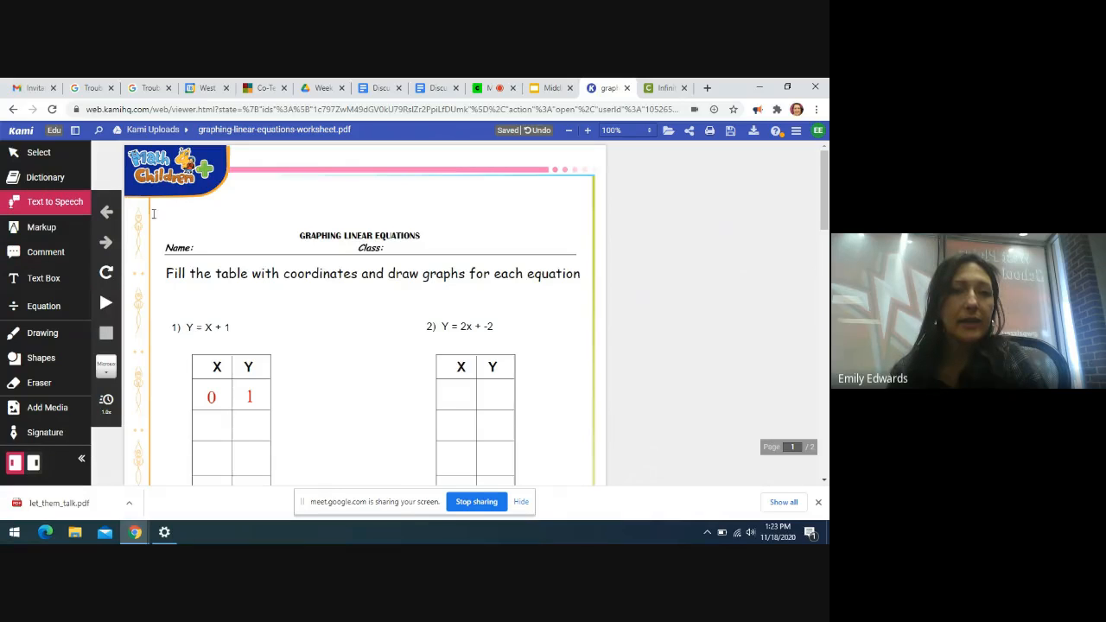
pyautogui.click(167, 275)
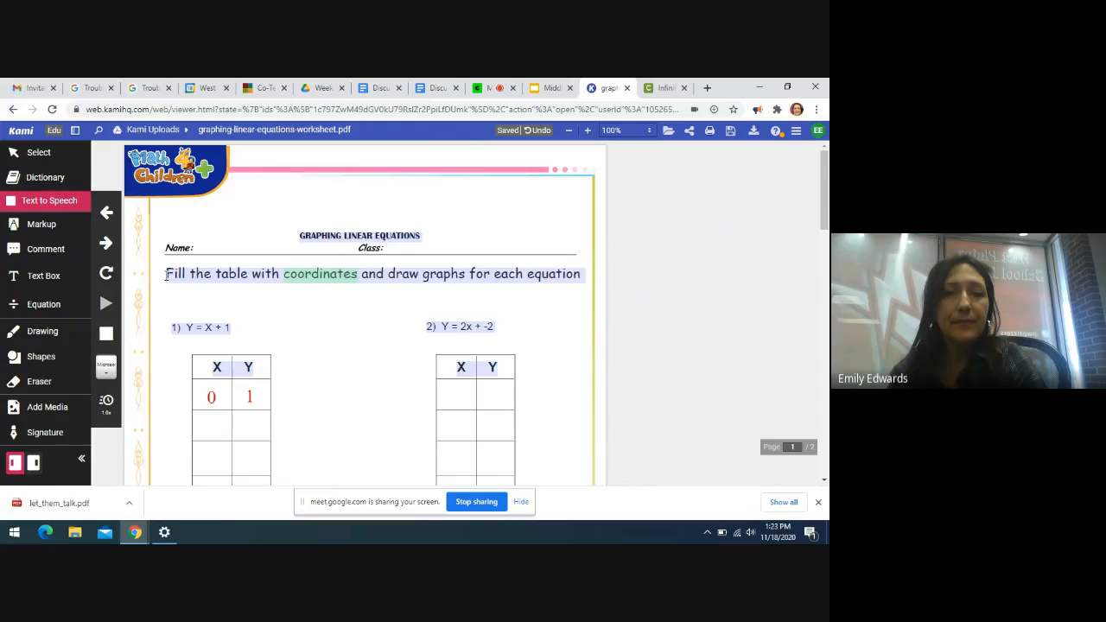
pyautogui.click(106, 339)
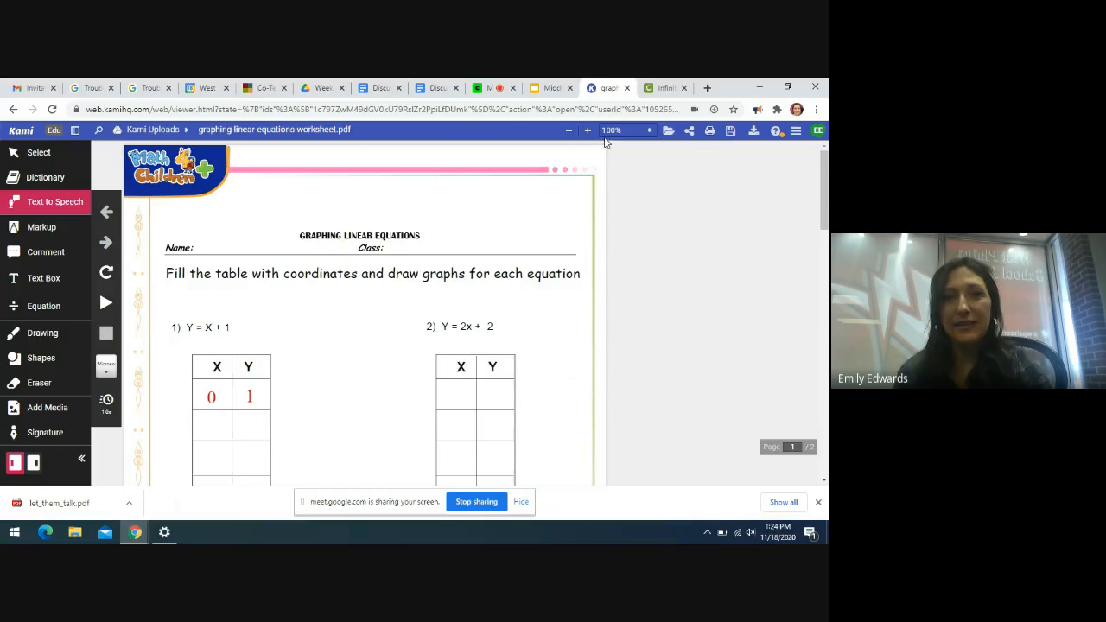
# Switch to the Middle School Parent Night presentation in Google Slides and present it from the Closing Comments slide.
pyautogui.click(546, 89)
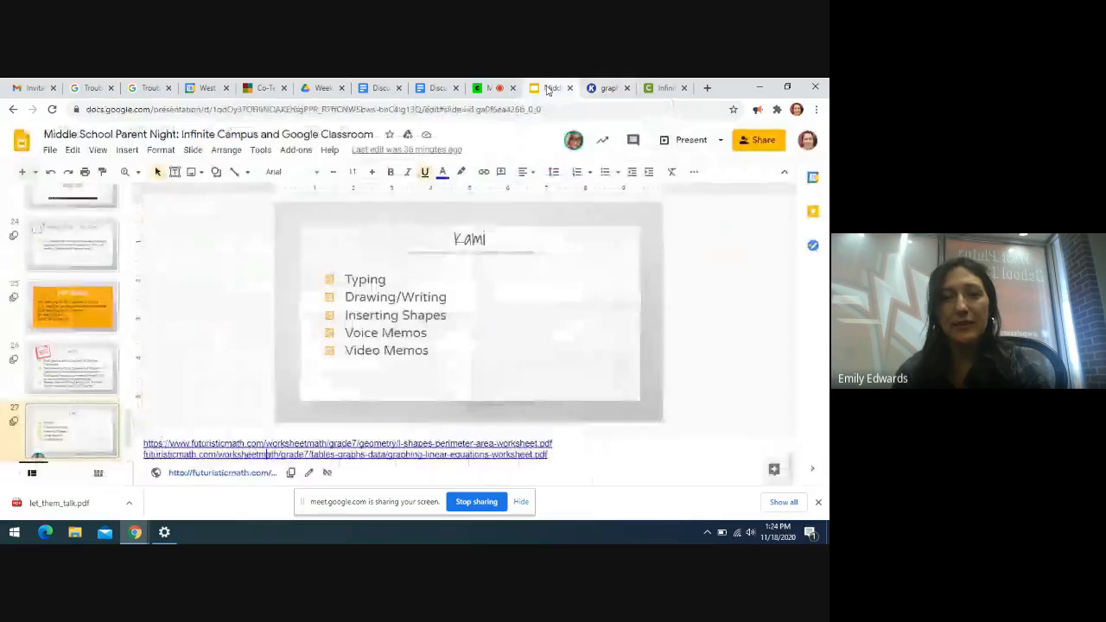
pyautogui.scroll(-2, 73, 404)
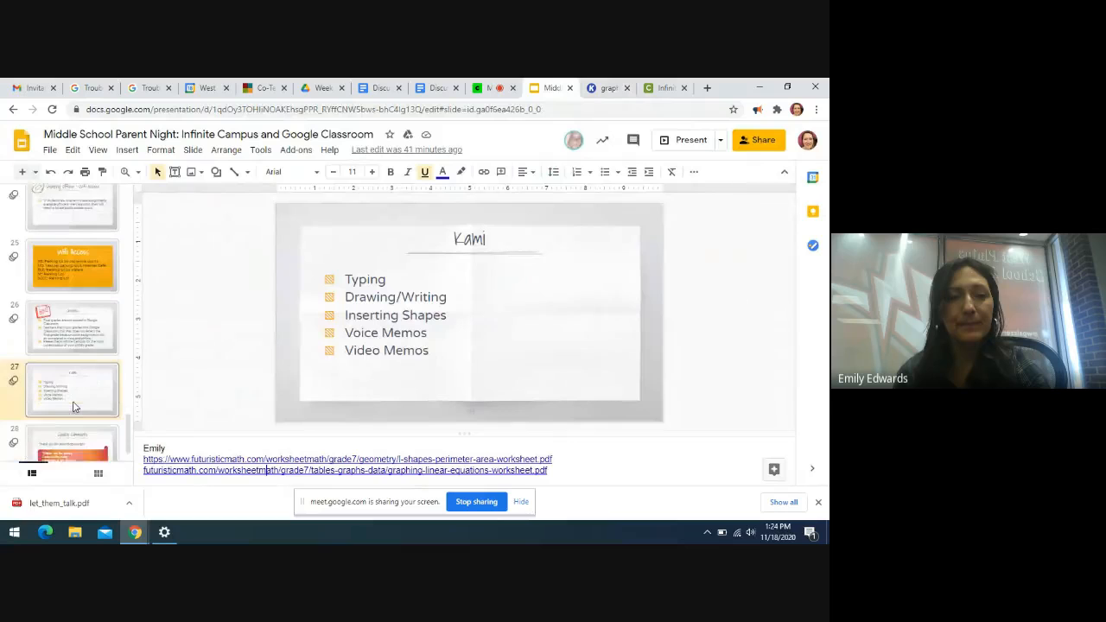
pyautogui.click(72, 423)
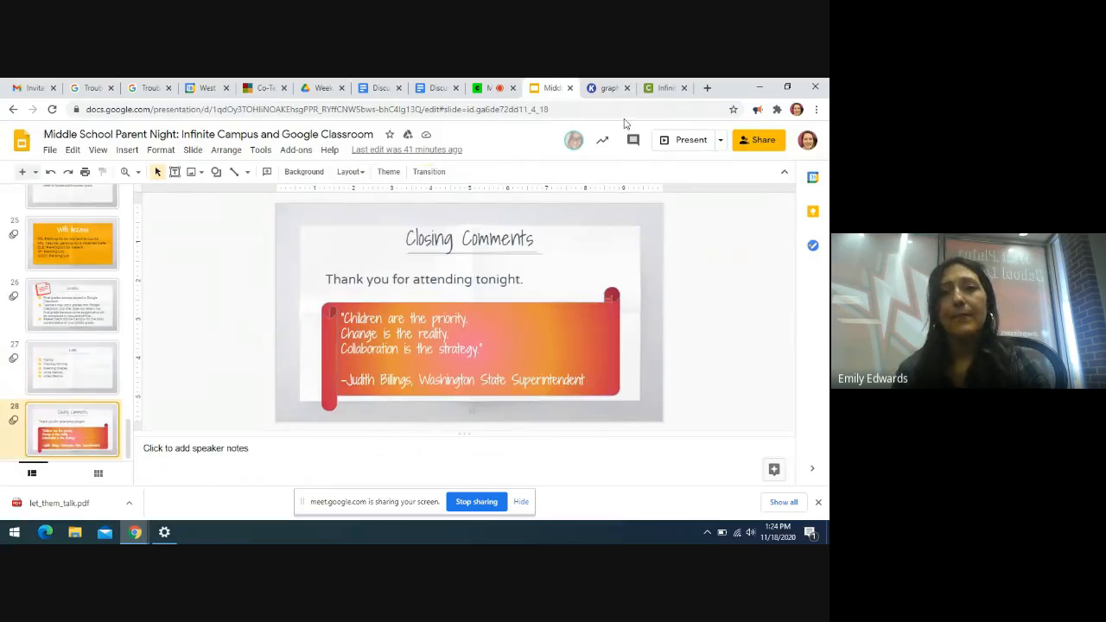
pyautogui.click(680, 142)
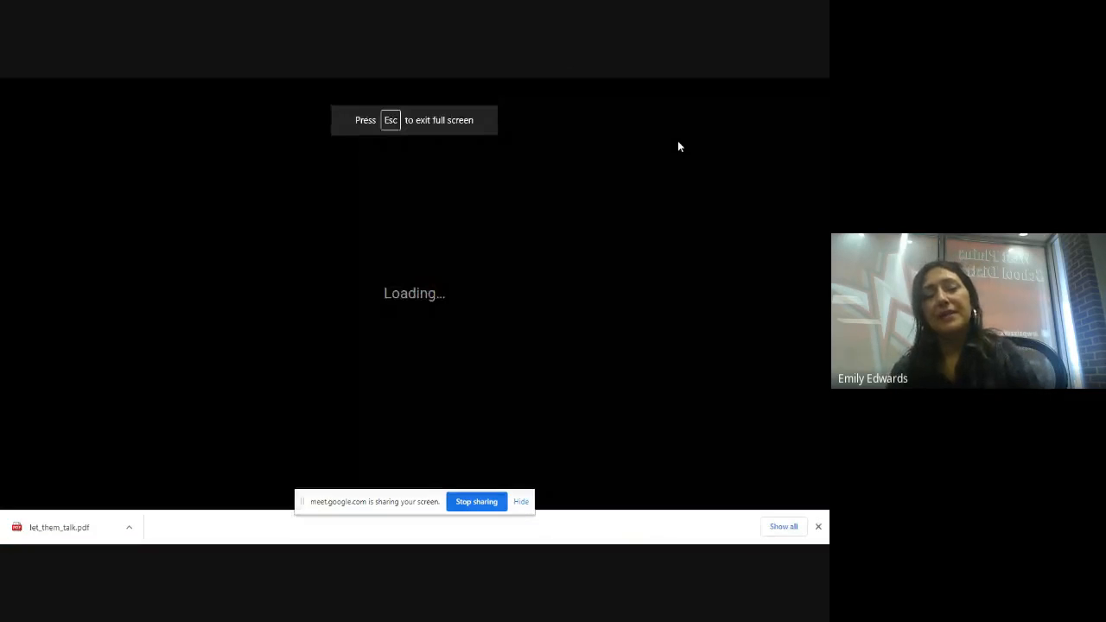